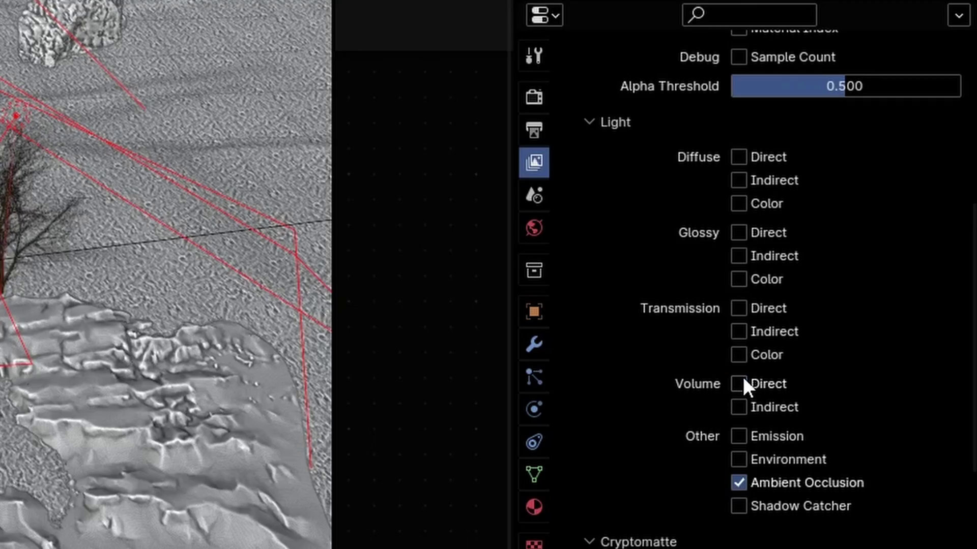
Enable the Volume Direct render pass and display the Mist pass in the rendered viewport.
left_click(742, 383)
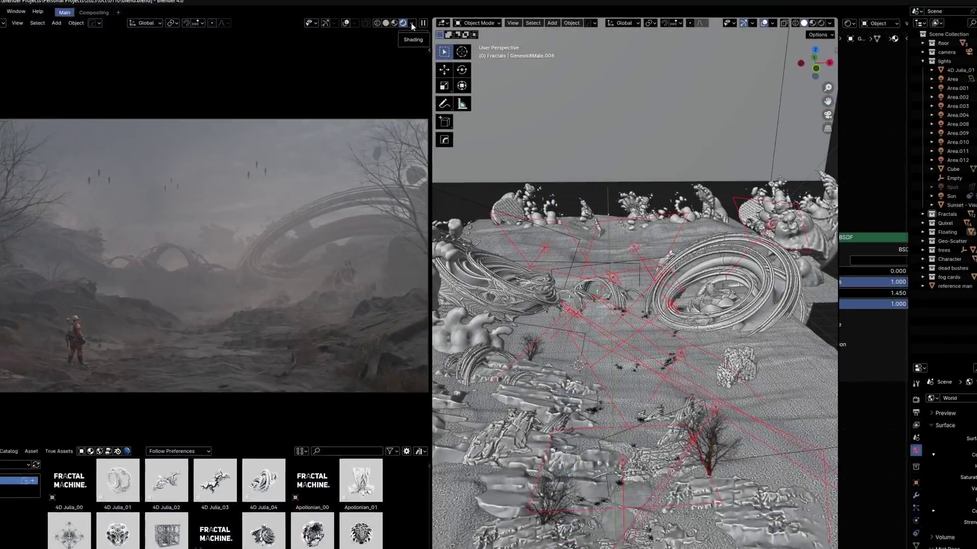
left_click(412, 23)
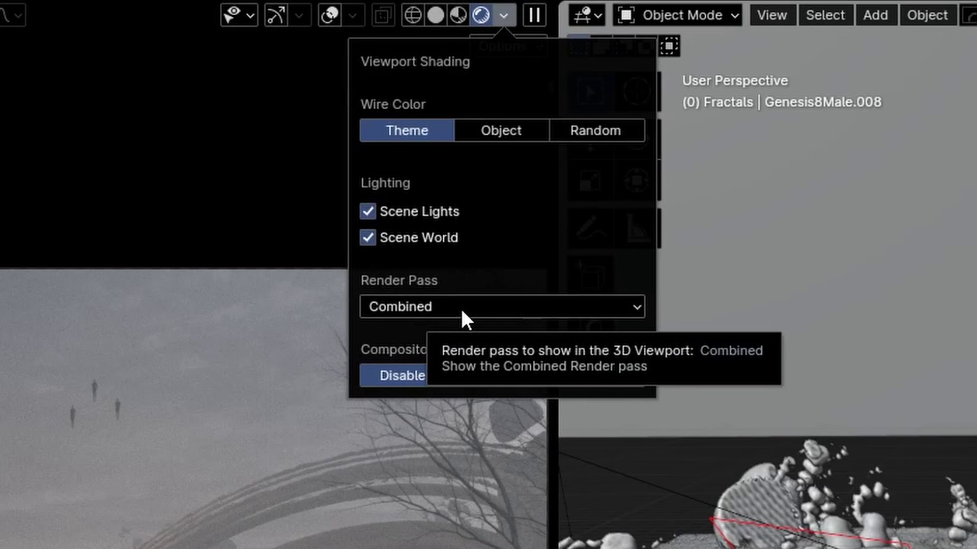
left_click(463, 308)
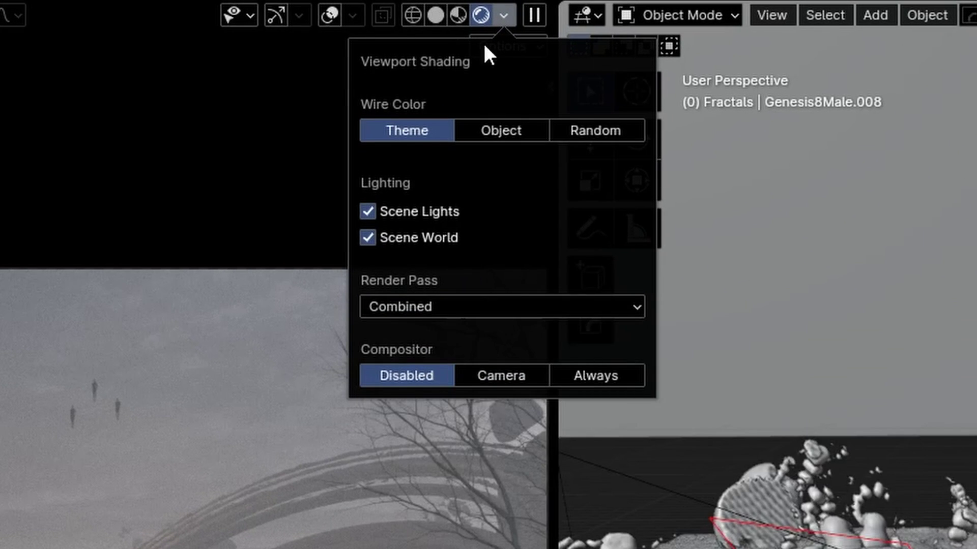
left_click(421, 307)
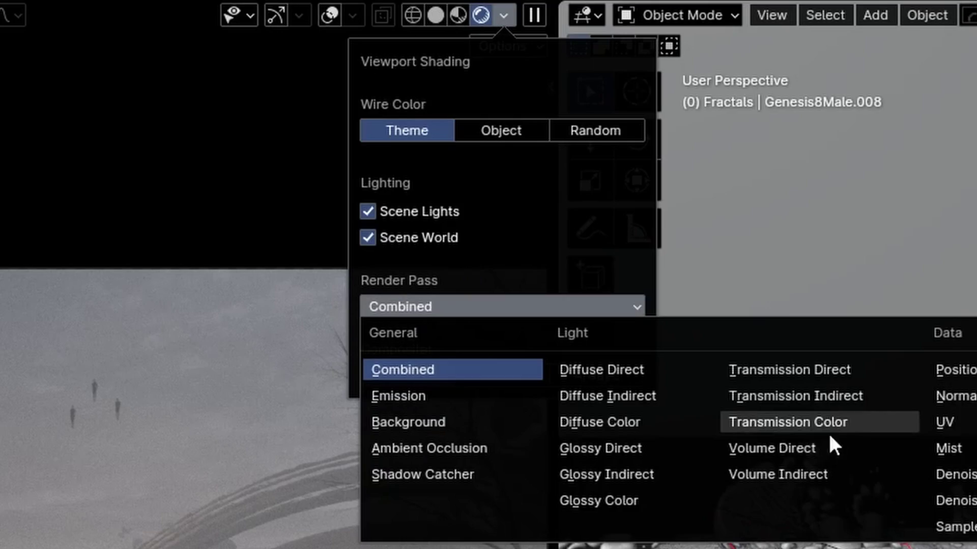
left_click(949, 449)
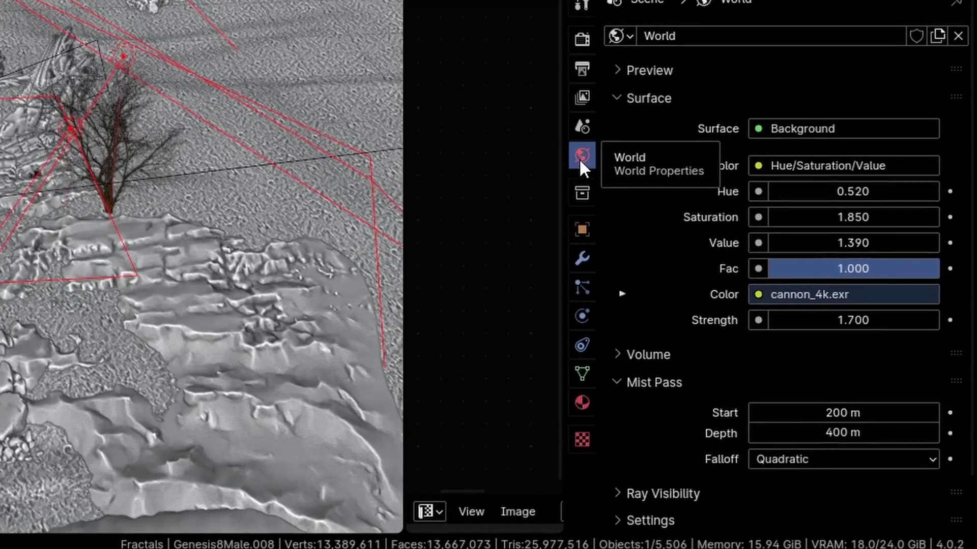
Set the Start distance of the world's Mist Pass to 300 m.
scroll(648, 387, "down", 3)
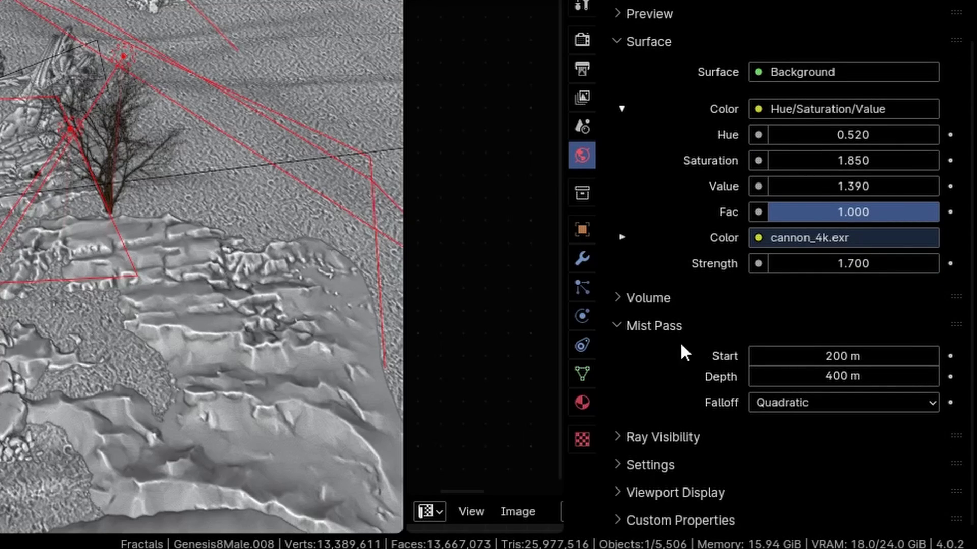
left_click_drag(838, 356, 844, 356)
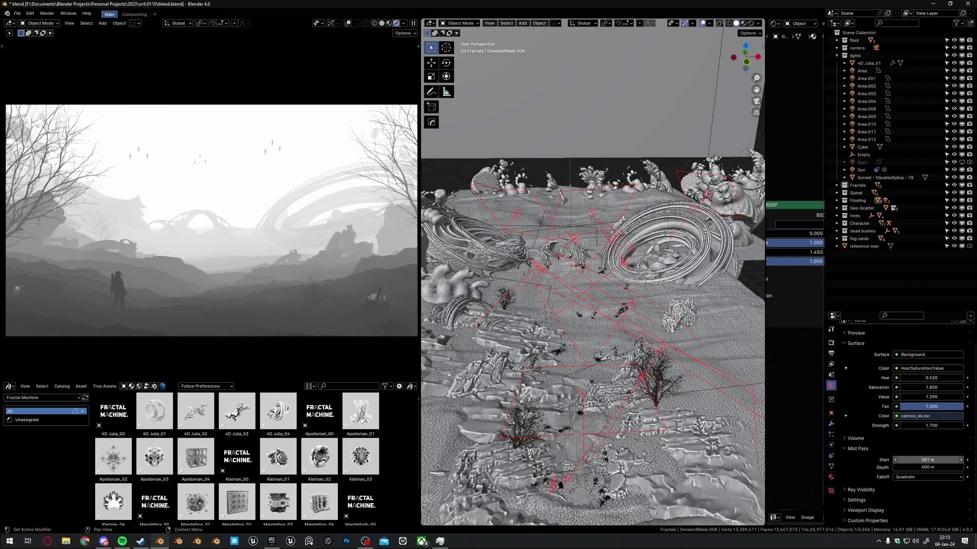
left_click_drag(930, 461, 952, 461)
left_click(930, 461)
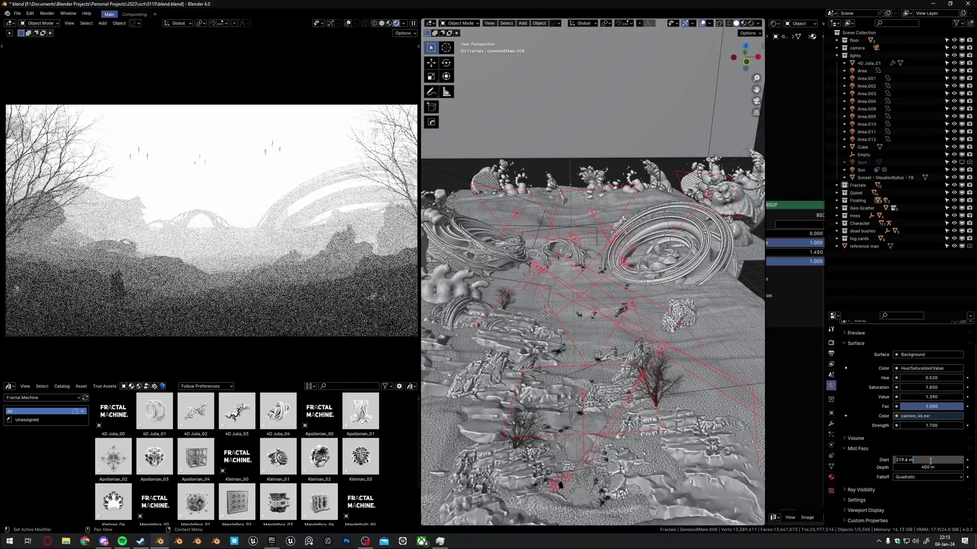
type("300")
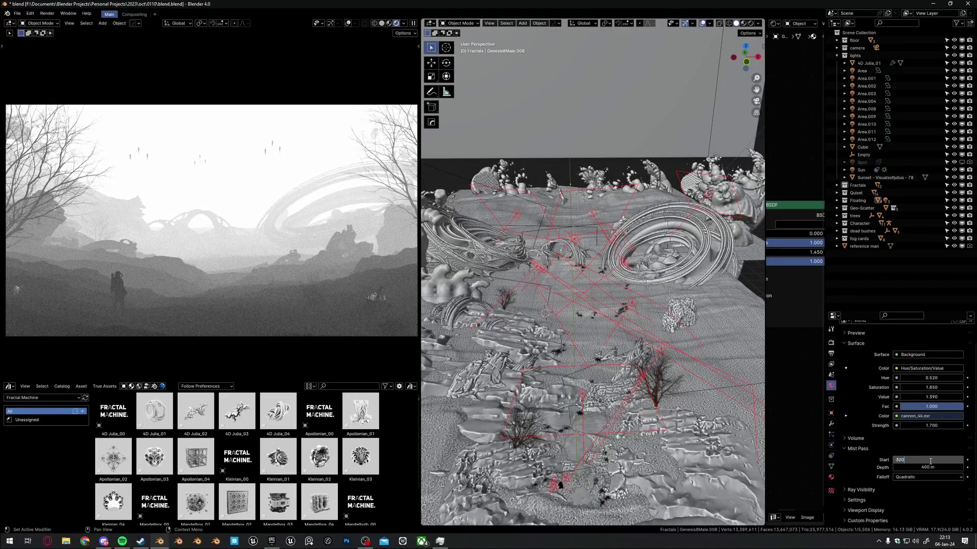
key("Return")
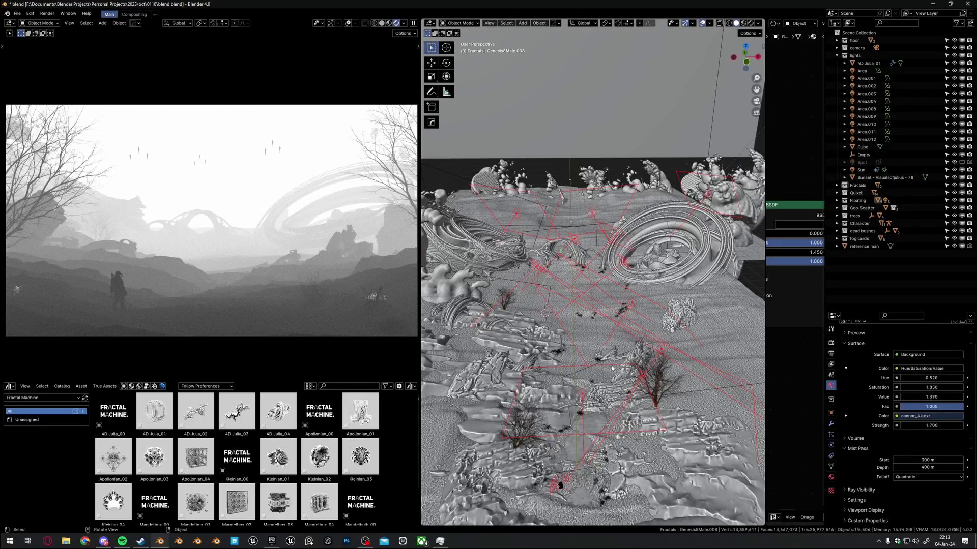
Show the mist range in the viewport display of the scene camera.
middle_click_drag(612, 368, 539, 341)
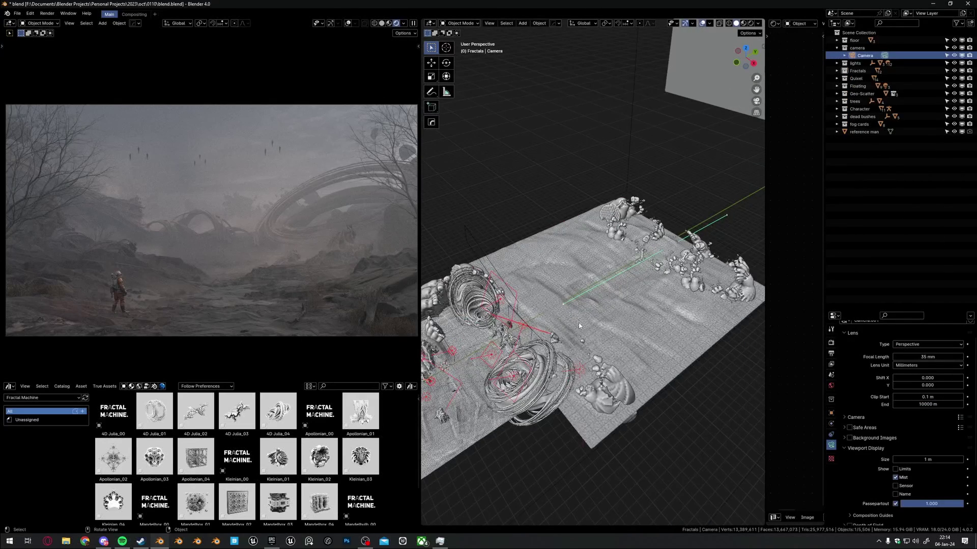
scroll(578, 322, "down", 2)
middle_click_drag(566, 340, 576, 331, "shift")
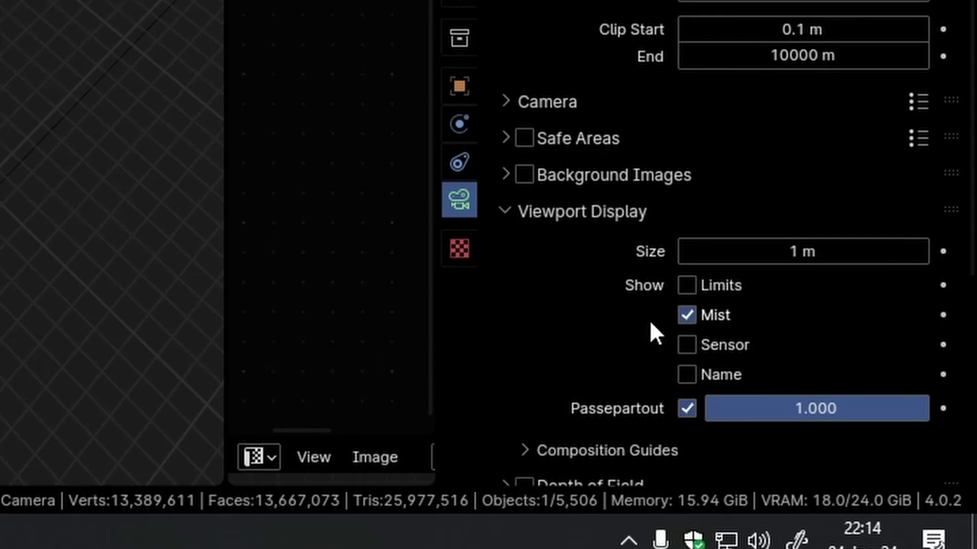
left_click(691, 318)
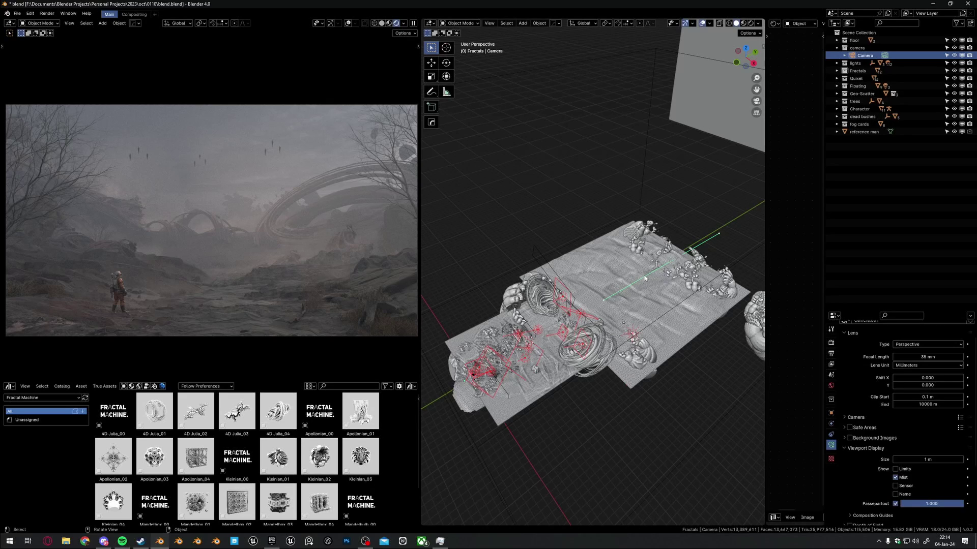
Set the Start distance of the world's Mist Pass to 100 m.
left_click(831, 386)
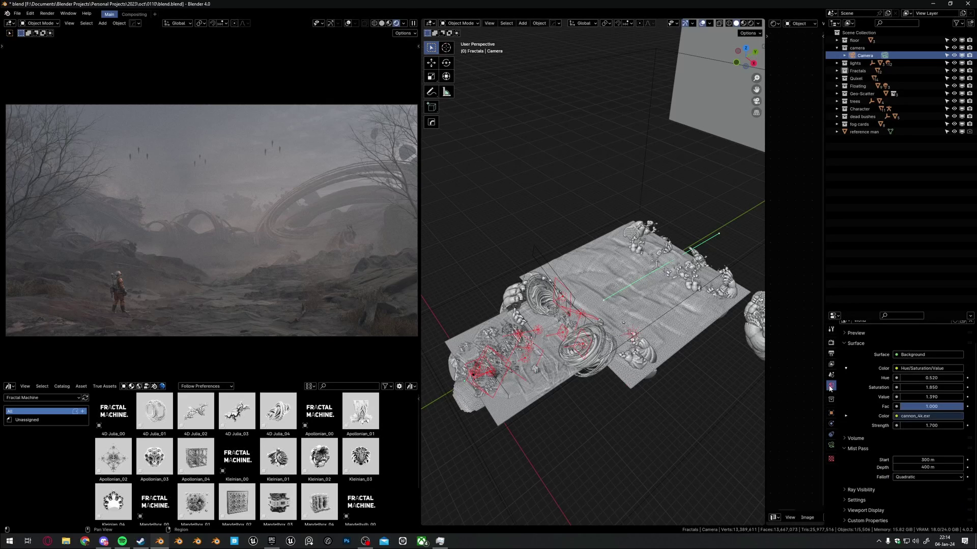
left_click(935, 460)
type("100")
key("Return")
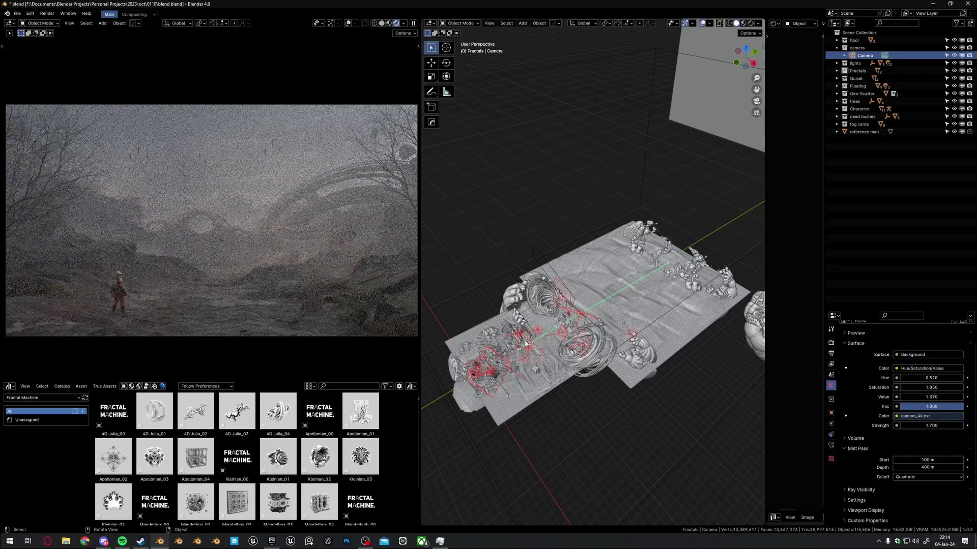
scroll(530, 353, "up", 2)
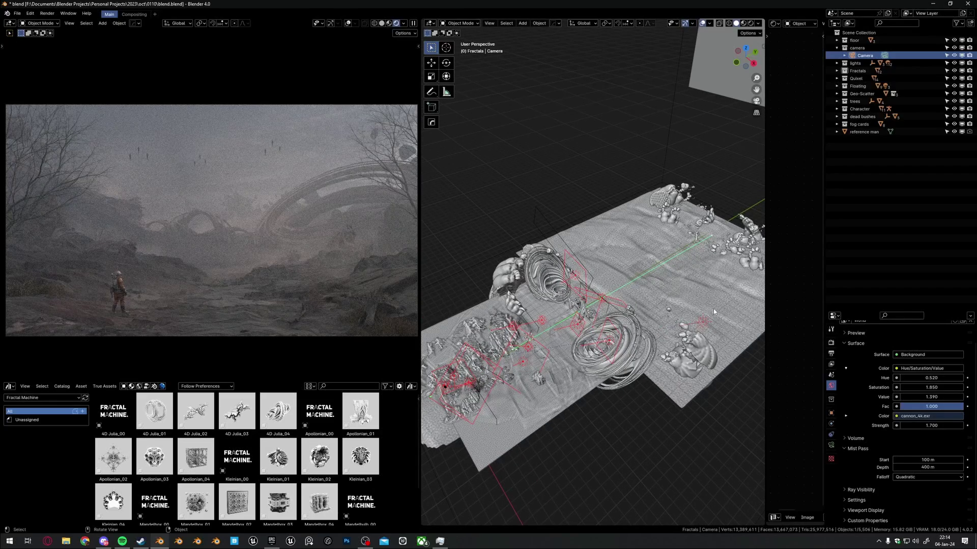
Render the current frame of the scene as a still image.
left_click(46, 13)
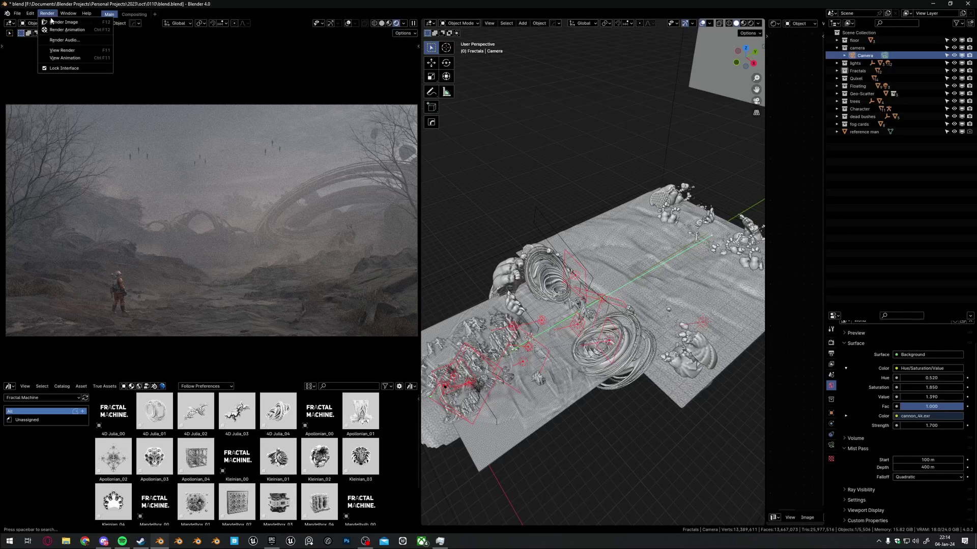
left_click(53, 14)
left_click(52, 13)
left_click(831, 347)
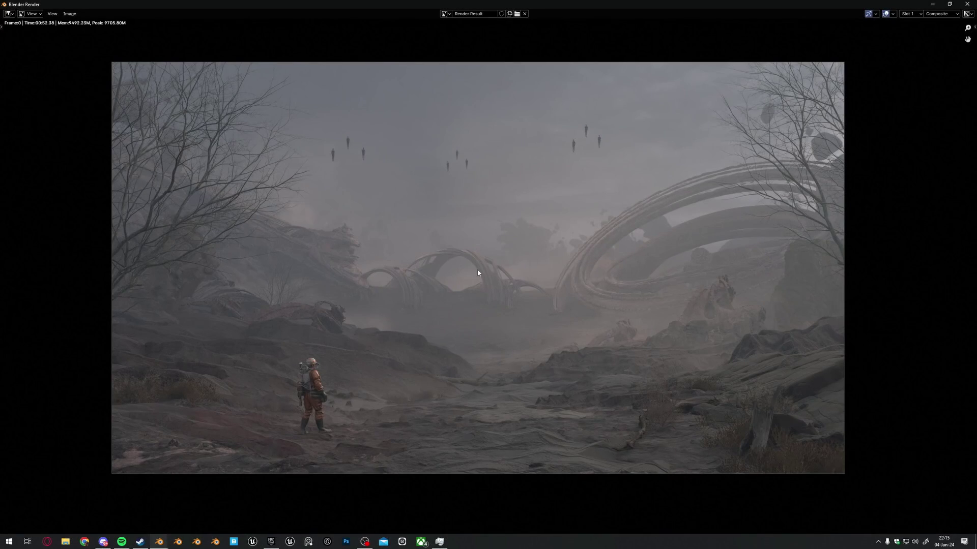
key("alt+s")
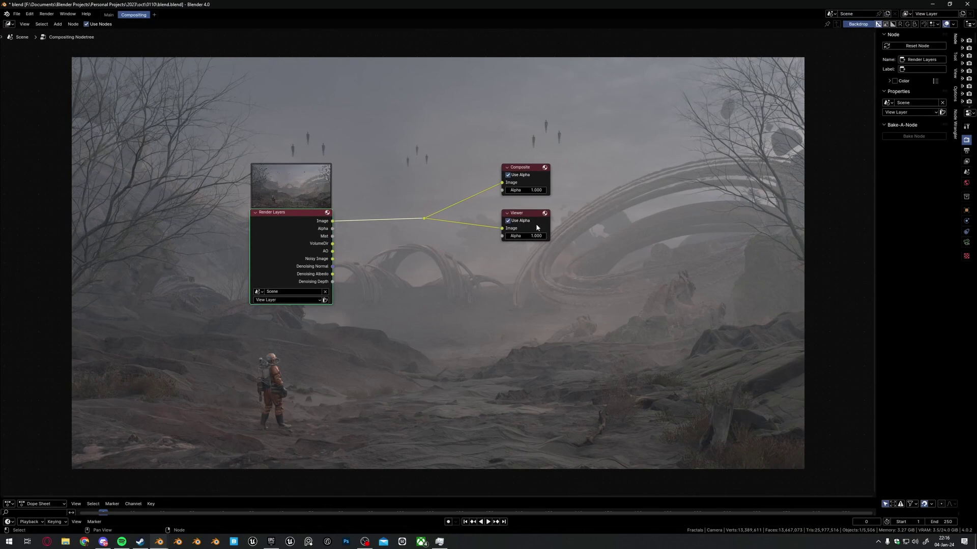
Delete the compositor's Viewer node and add a new Viewer node fed from the rendered image's reroute point.
left_click(536, 224)
key("x")
key("shift+a")
left_click(542, 227)
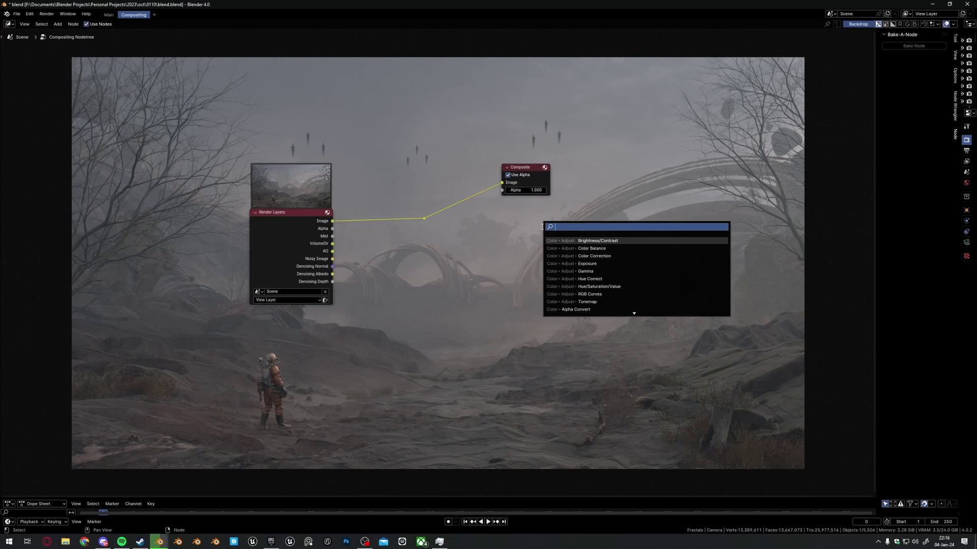
type("view")
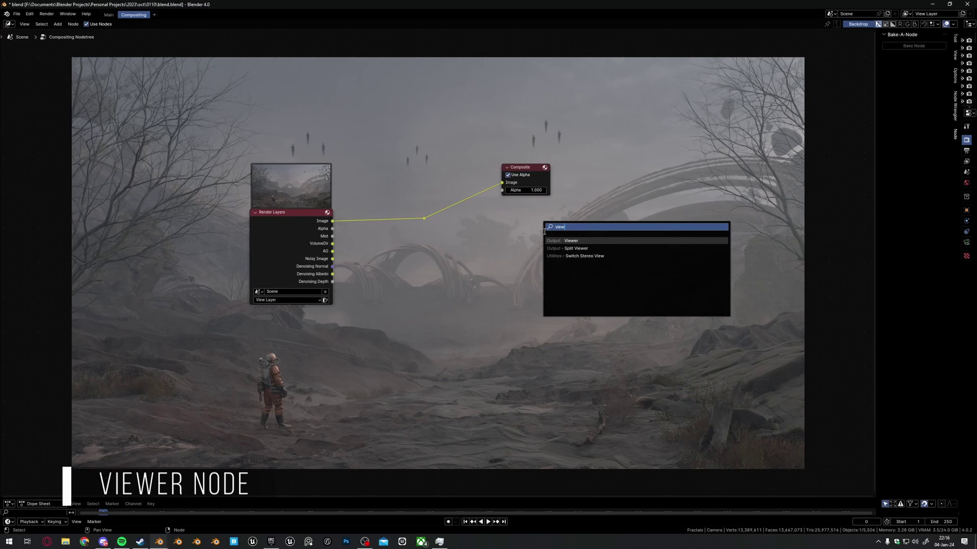
left_click(563, 241)
left_click(518, 222)
left_click_drag(425, 219, 550, 216)
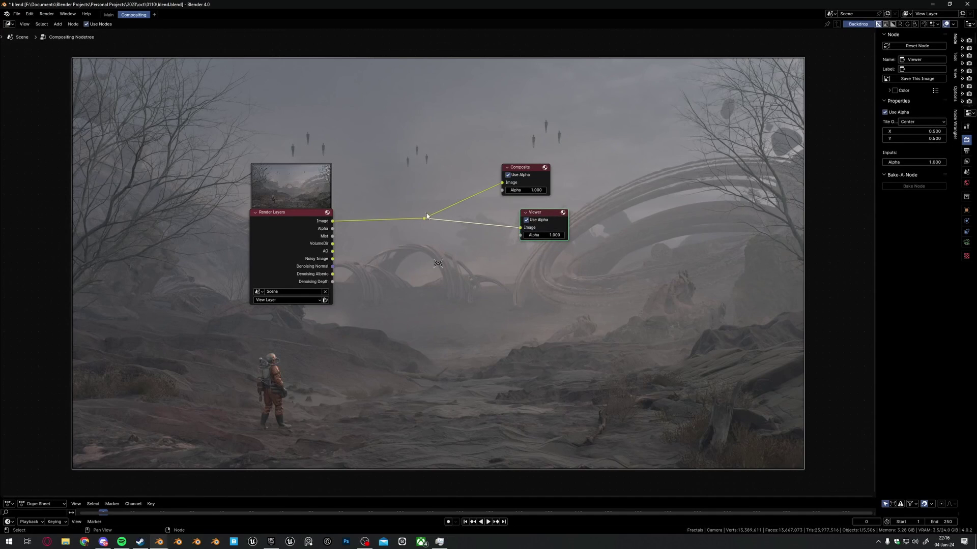
Route the Render Layers Image output through a reroute point close to the Composite and Viewer nodes.
left_click(424, 218)
key("ctrl+x")
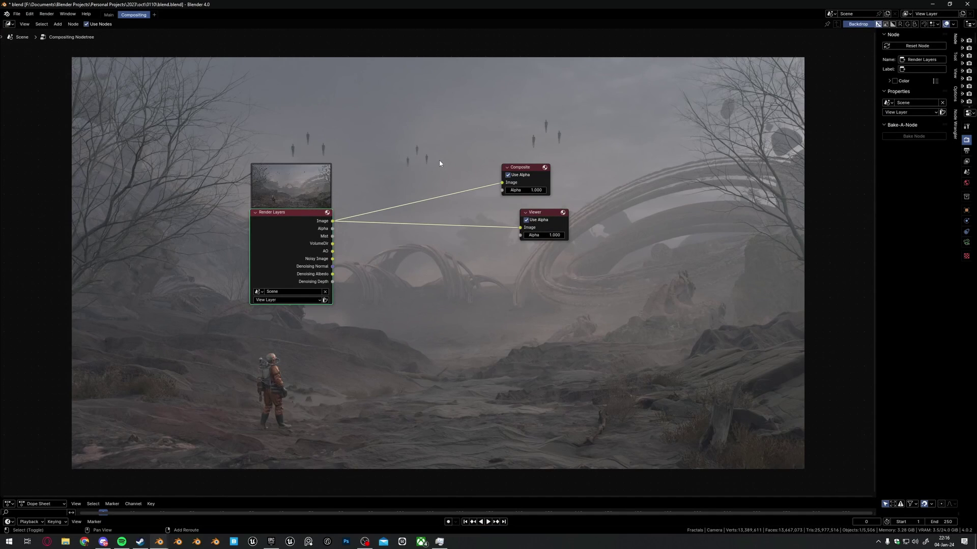
right_click_drag(439, 162, 423, 296, "shift")
key("g")
left_click(483, 229)
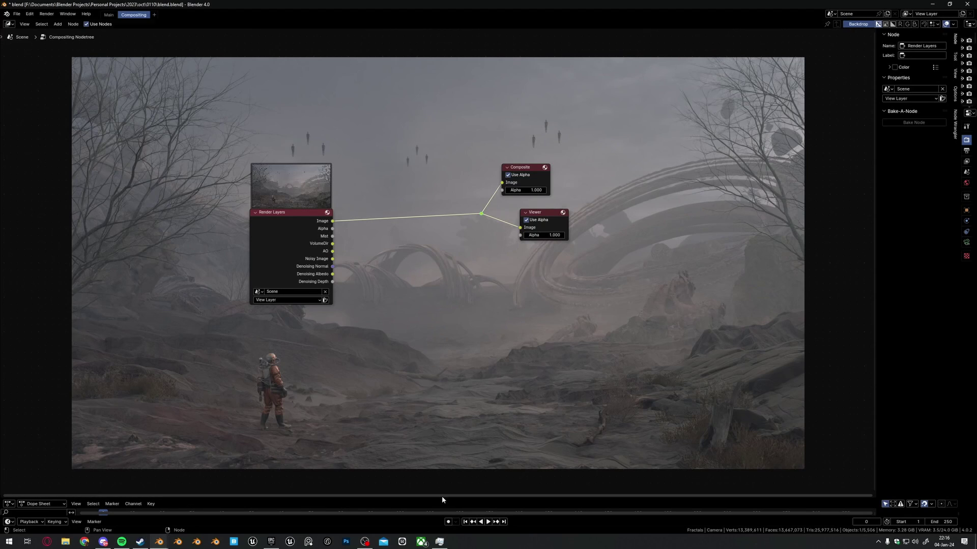
Connect the Mist output to the shared reroute and view the pass in the render window.
left_click_drag(332, 236, 481, 213)
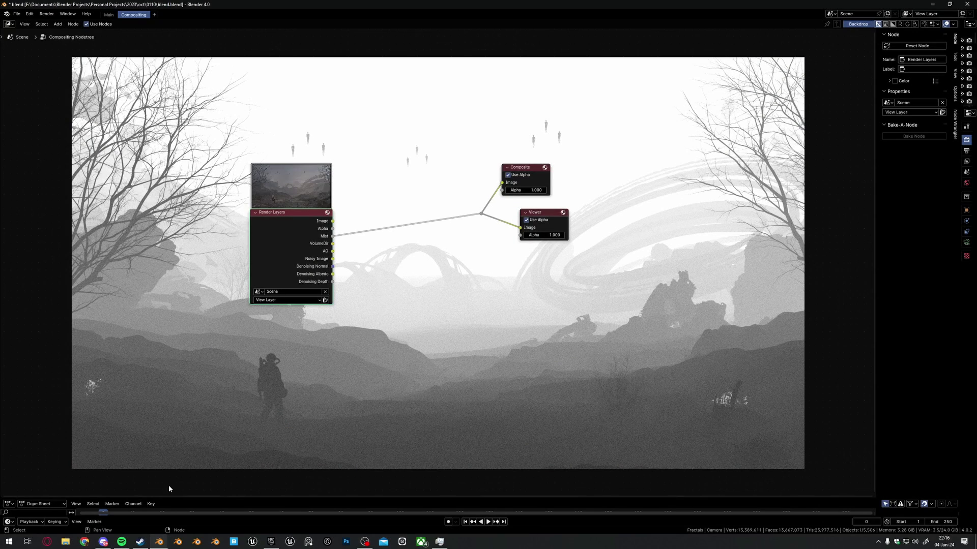
key("F11")
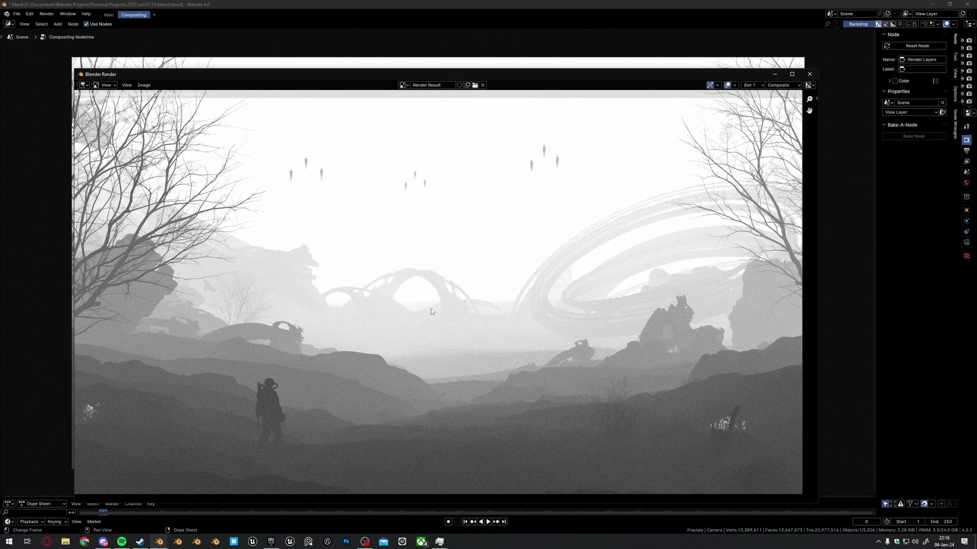
left_click(774, 73)
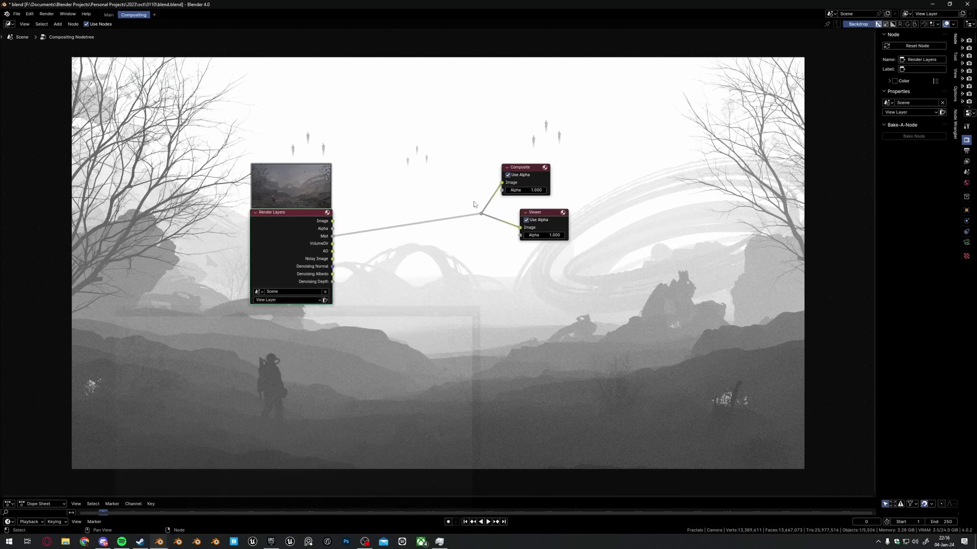
Insert a Denoise node between the Mist output and the reroute, and check the denoised pass in the render window.
key("shift+a")
left_click(418, 276)
type("de")
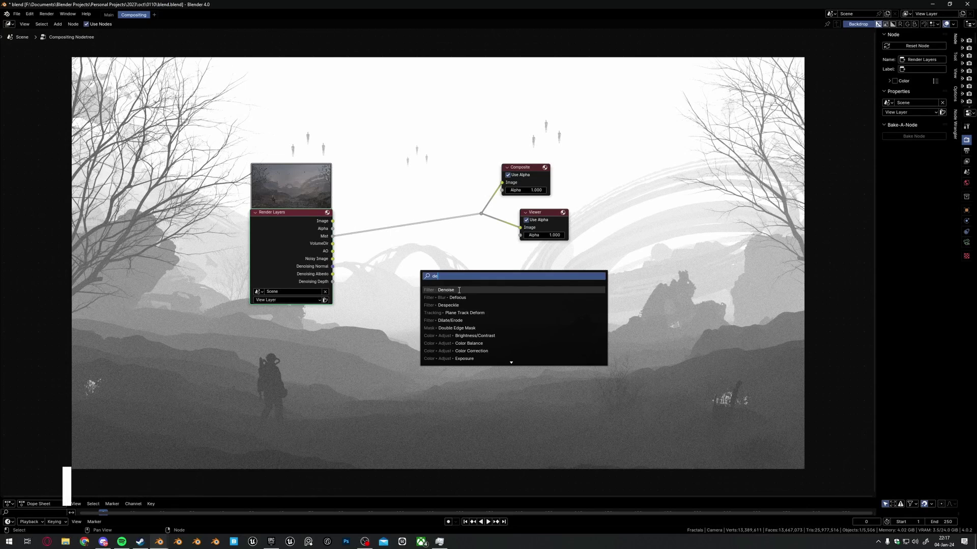
key("Return")
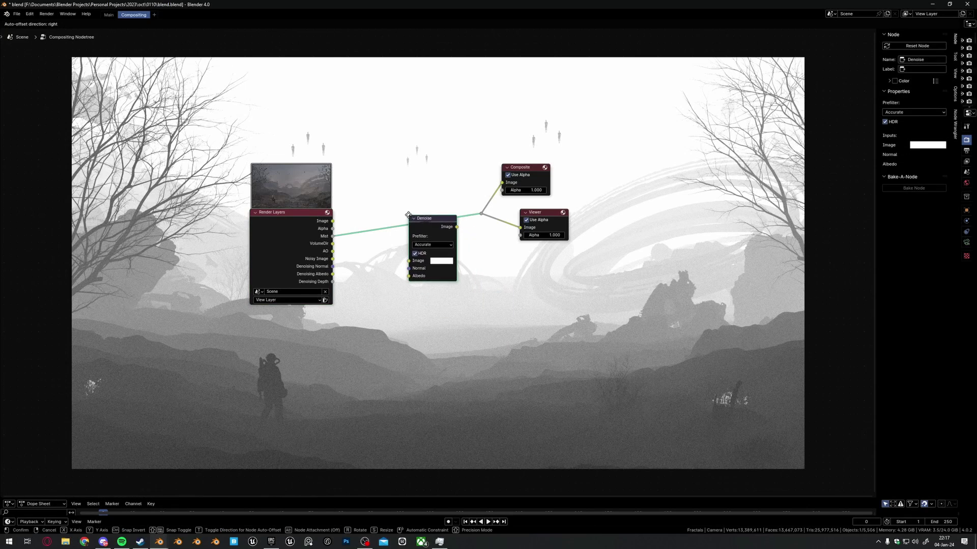
left_click(471, 307)
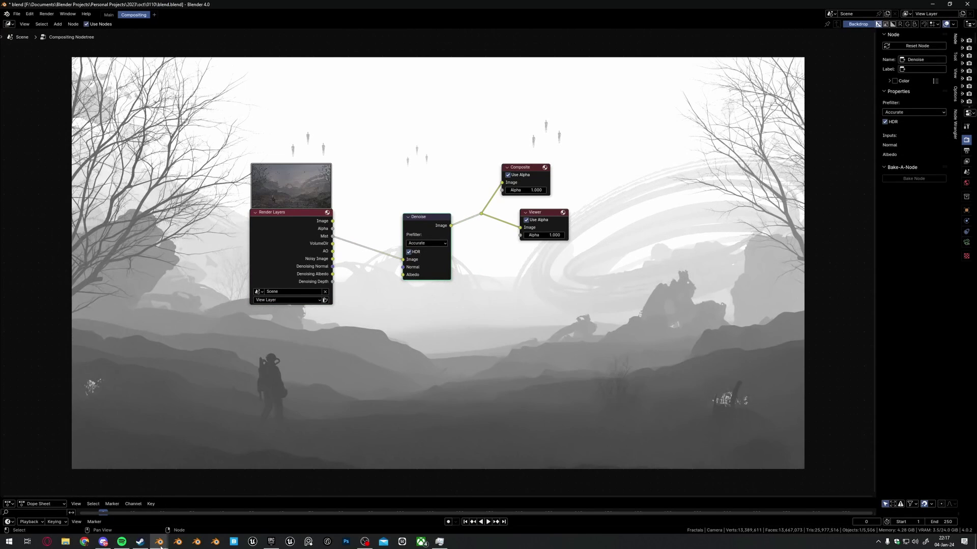
mouse_move(159, 541)
left_click(208, 500)
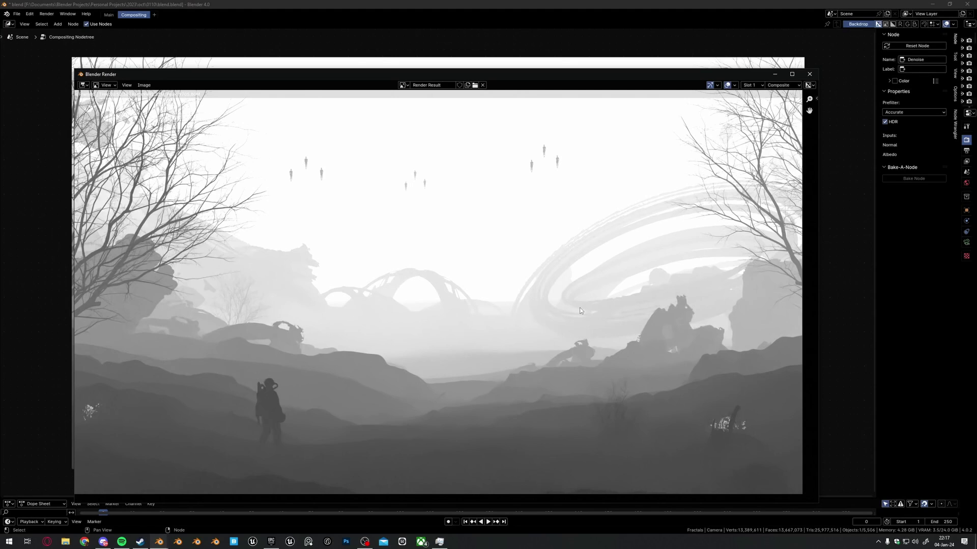
key("Escape")
Connect the VolumeDir output to the Denoise node's Image input and bring up the render window.
left_click_drag(333, 244, 405, 254)
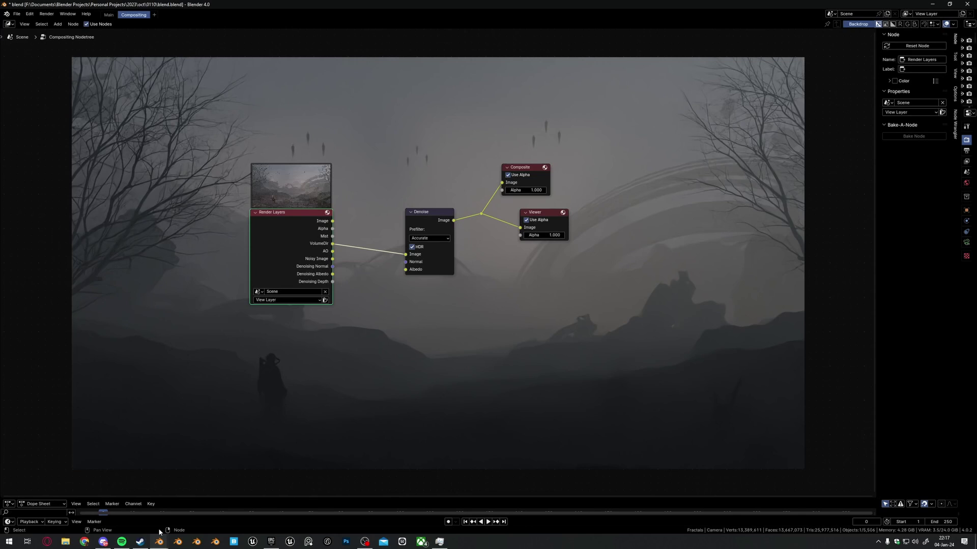
mouse_move(159, 541)
left_click(207, 500)
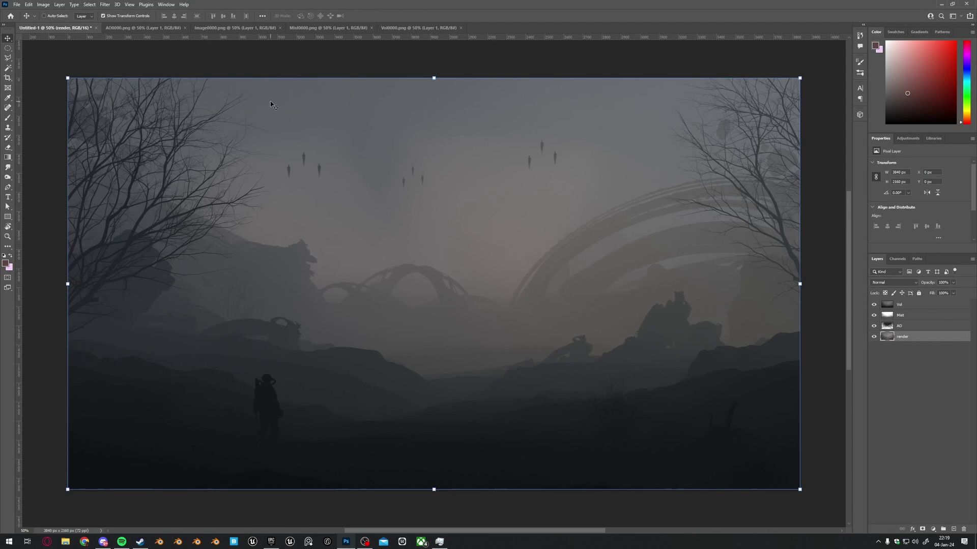
In Photoshop, close the separate AO, Image, Mist and Vol PNG documents, keeping the layered document open.
left_click(185, 28)
left_click(190, 28)
left_click(188, 28)
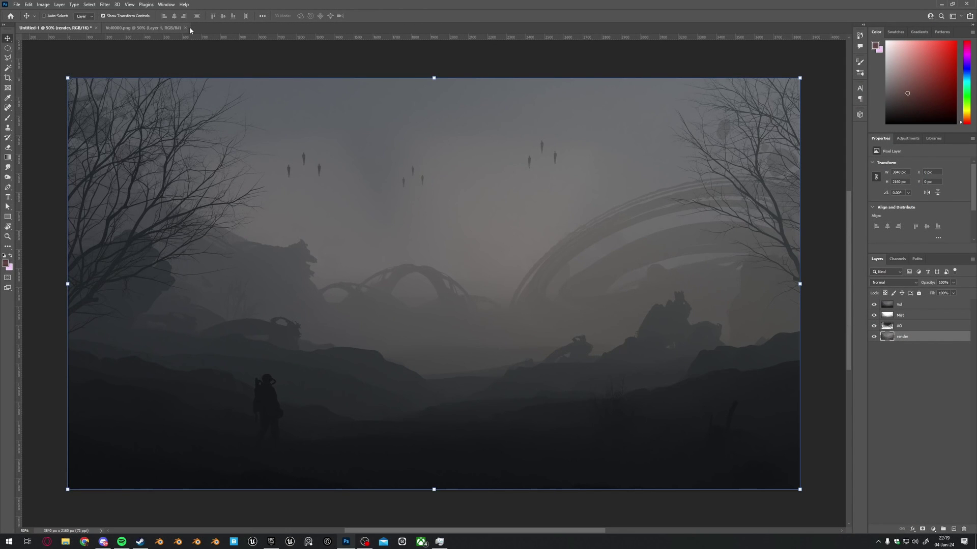
left_click(188, 28)
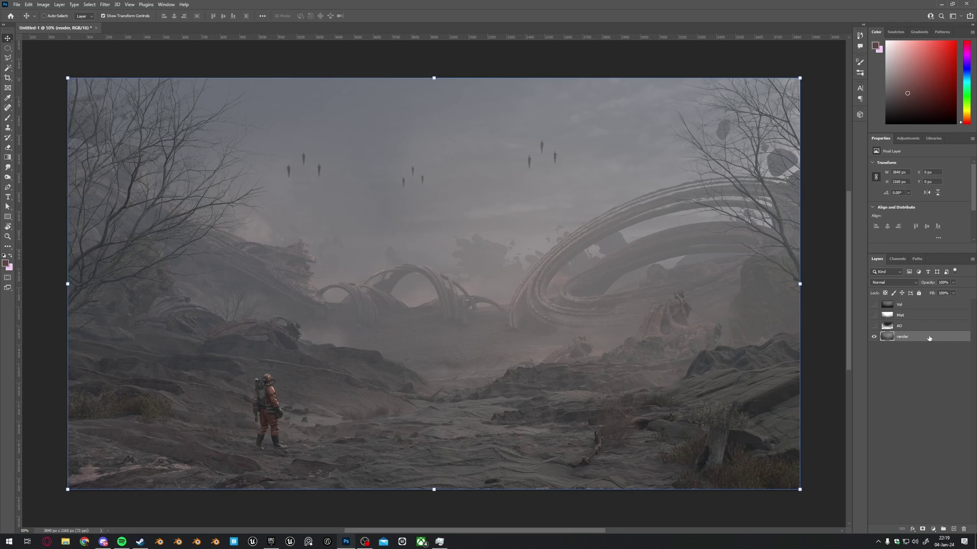
Hide the Vol, Mist and AO layers and make the AO layer active.
left_click_drag(874, 304, 874, 325)
left_click(907, 326)
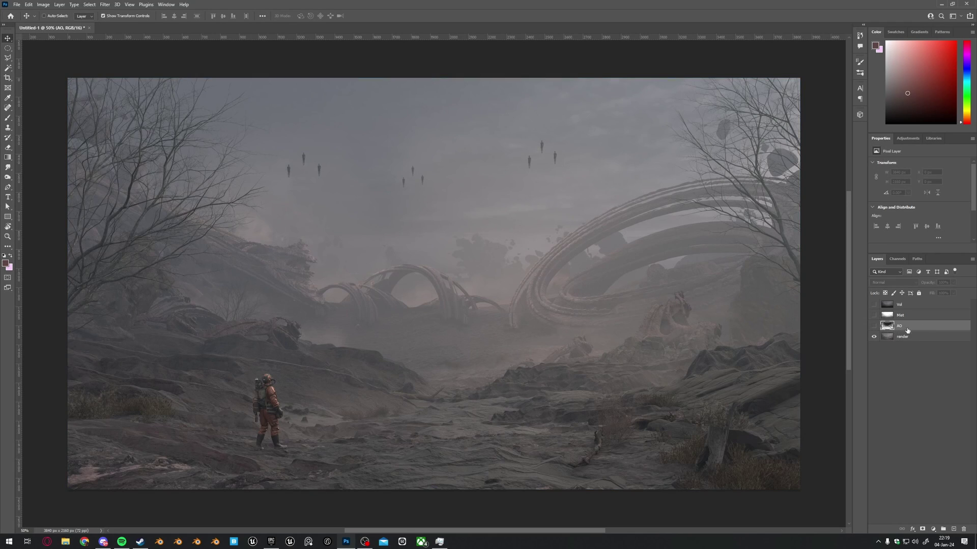
Show the AO layer, try the Multiply blend mode, and settle on Overlay.
left_click(875, 325)
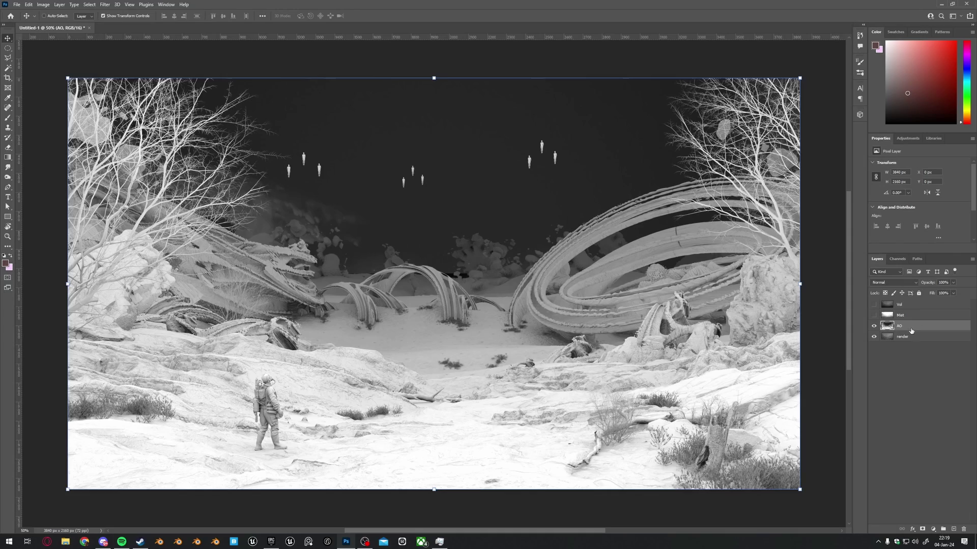
left_click(894, 283)
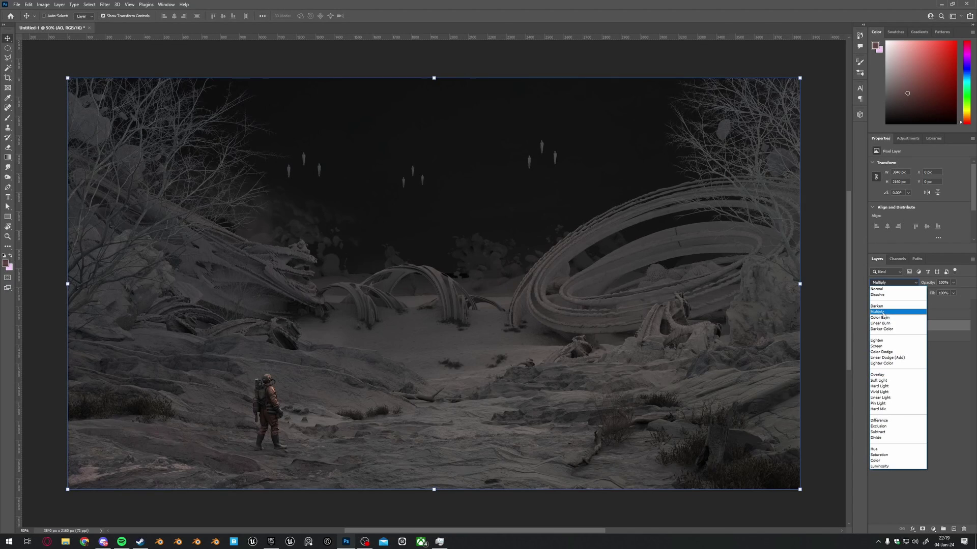
left_click(883, 313)
left_click(897, 283)
left_click(884, 313)
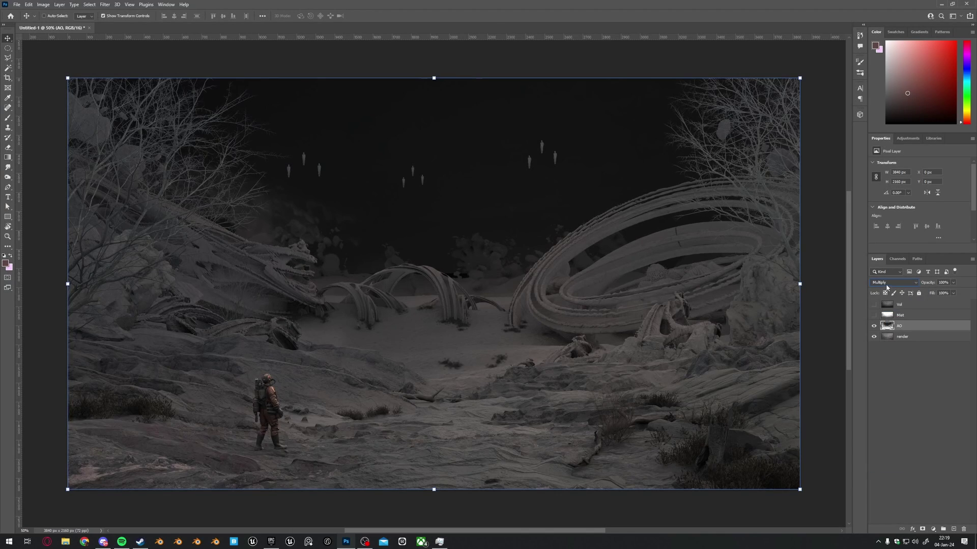
left_click(896, 283)
left_click(877, 375)
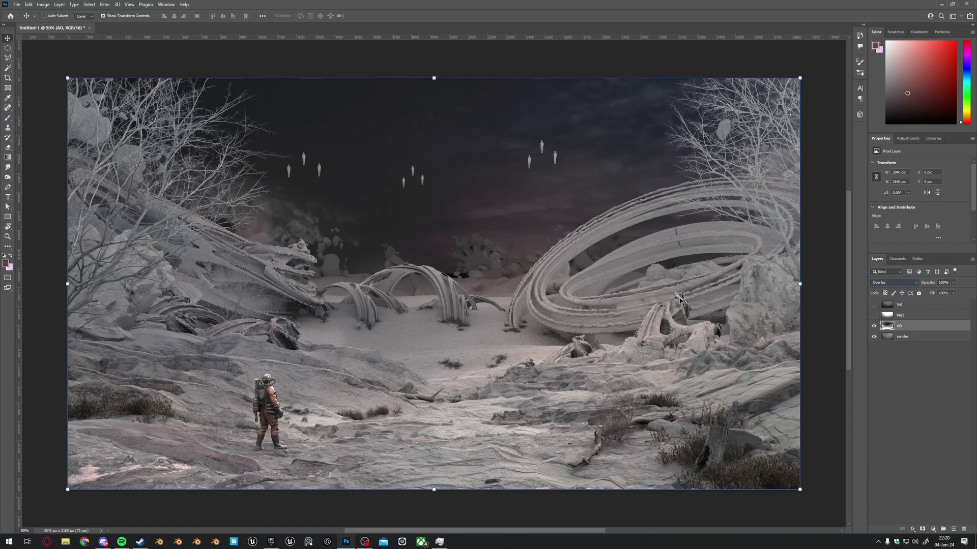
Lower the AO layer's opacity to 28% and compare the image with and without the layer.
left_click(953, 283)
left_click_drag(954, 289, 928, 293)
left_click(922, 327)
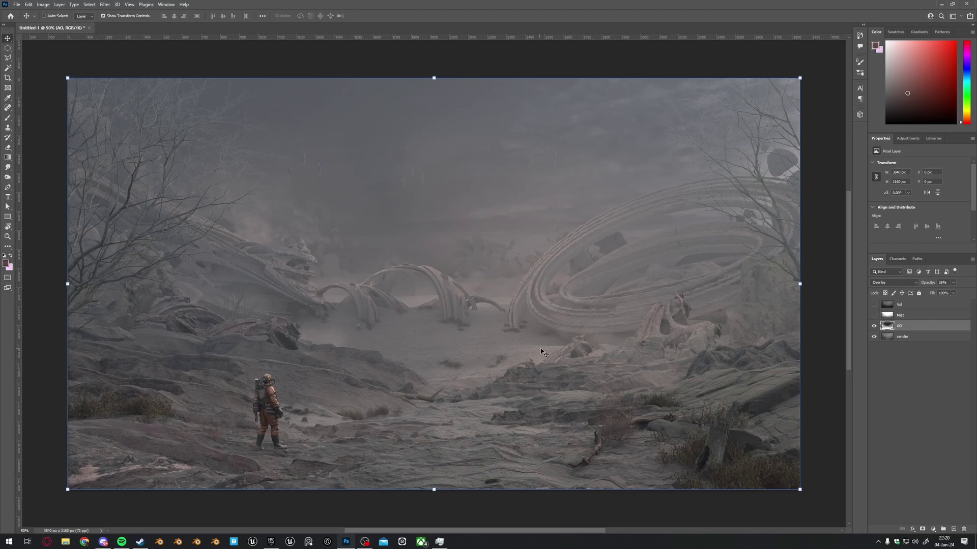
left_click(874, 327)
left_click(875, 327)
left_click(874, 326)
Reduce the AO layer's opacity further and change its blend mode to Multiply.
left_click(953, 283)
left_click_drag(945, 293, 942, 294)
left_click(897, 283)
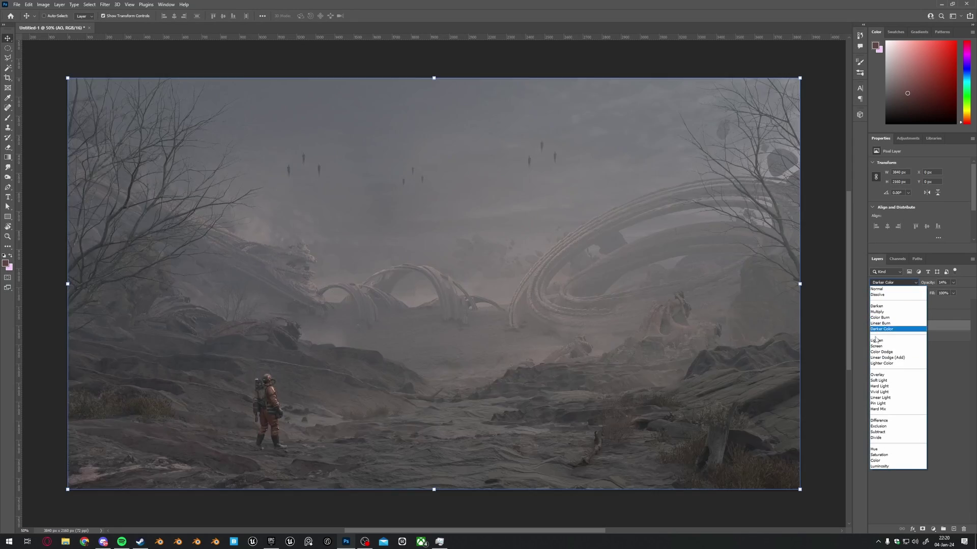
left_click(897, 311)
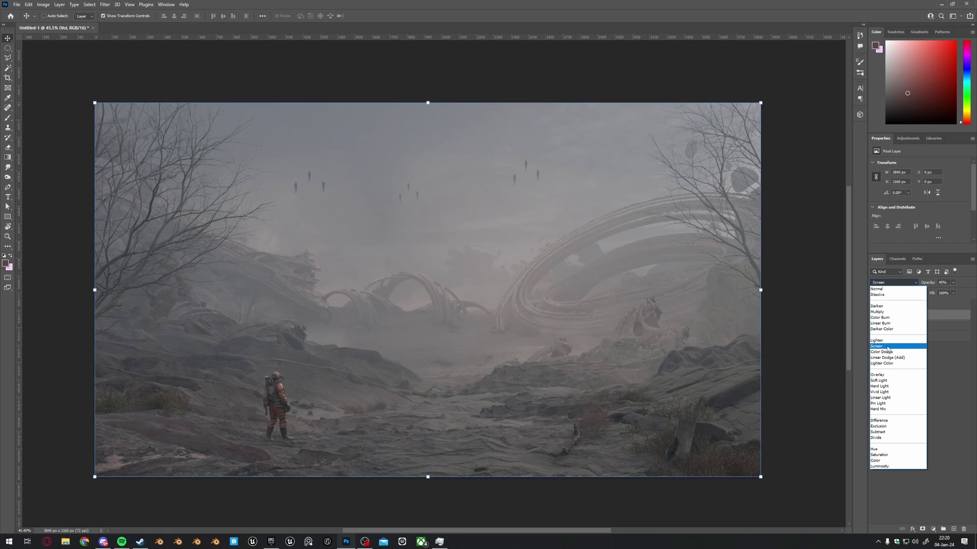
Set the Vol layer's blend mode to Screen, lower its opacity to 23%, and deselect the layer.
left_click(895, 350)
left_click(952, 283)
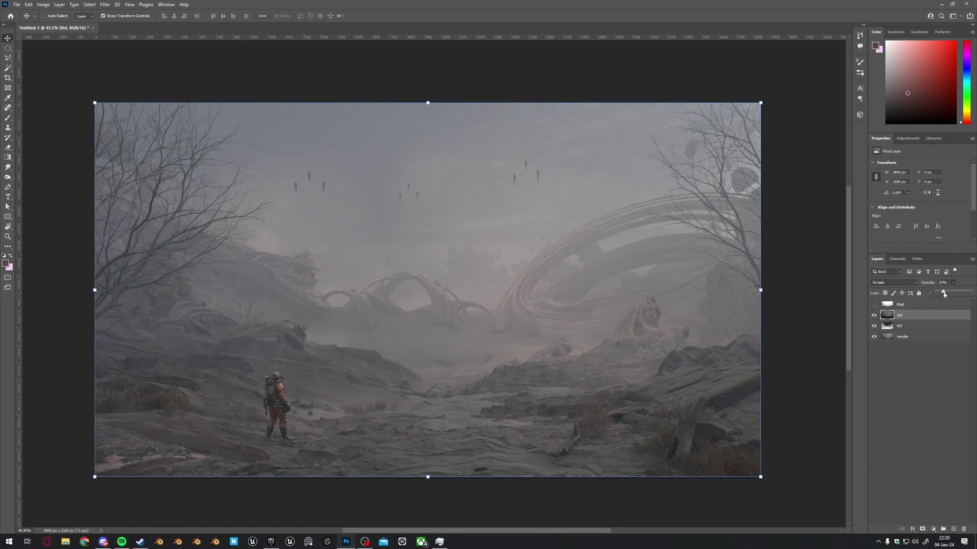
left_click_drag(943, 294, 945, 297)
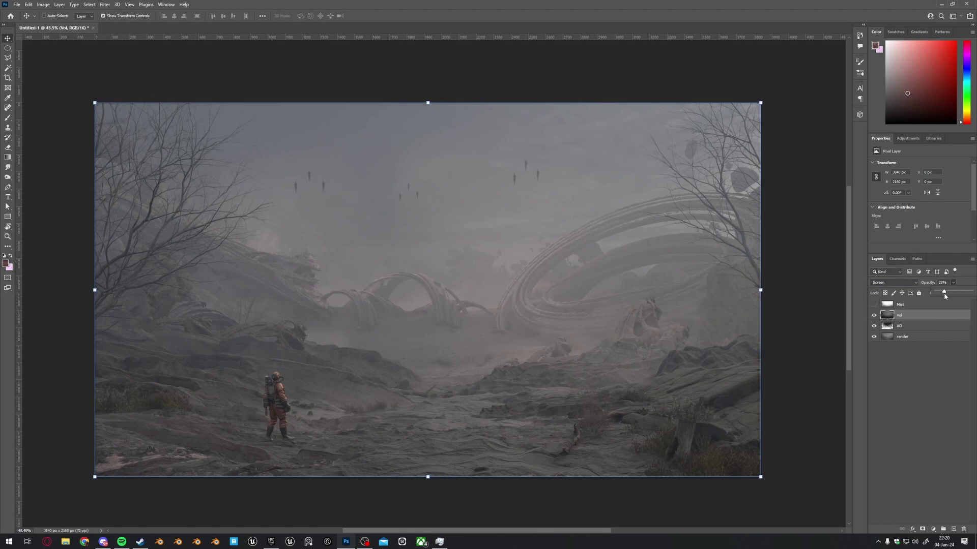
left_click(918, 357)
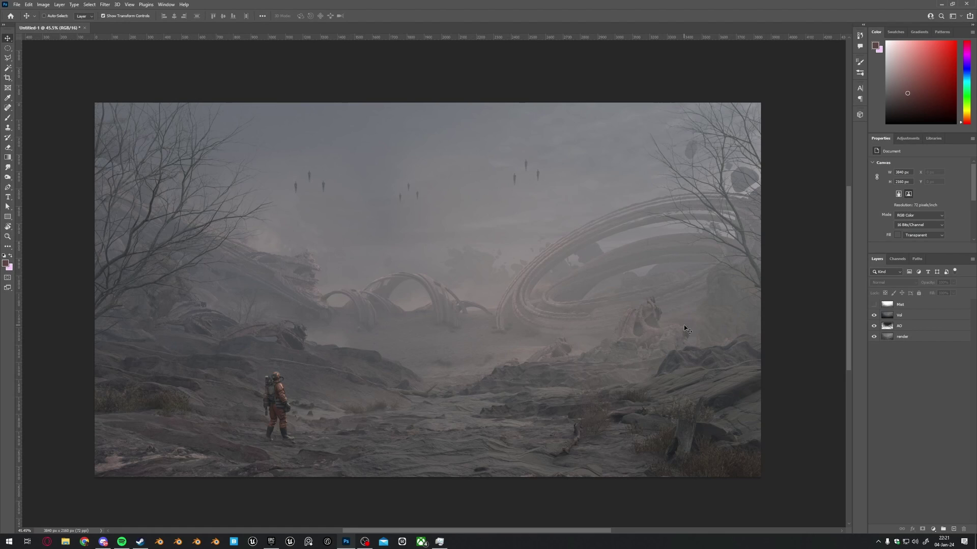
Add a layer mask to the smiley layer above the Vol layer.
left_click(875, 304)
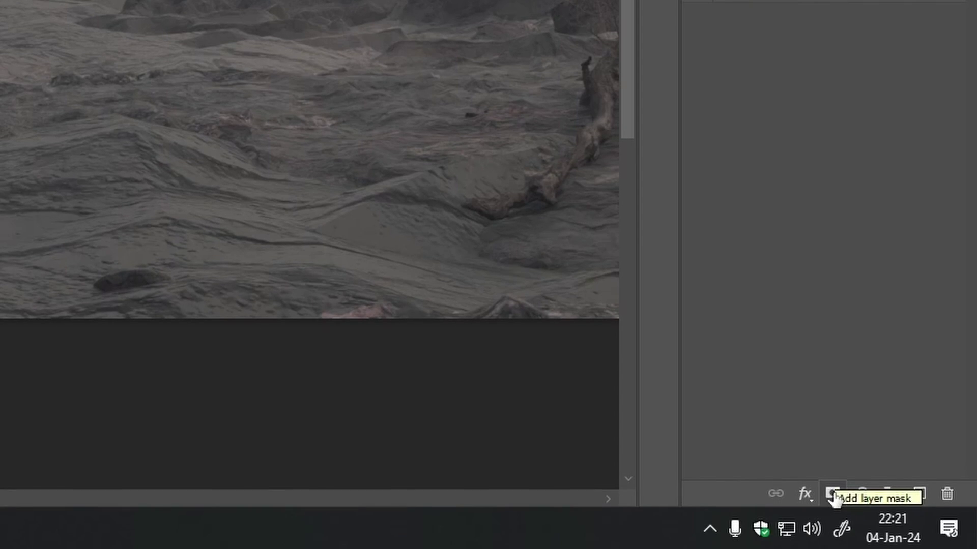
left_click(835, 548)
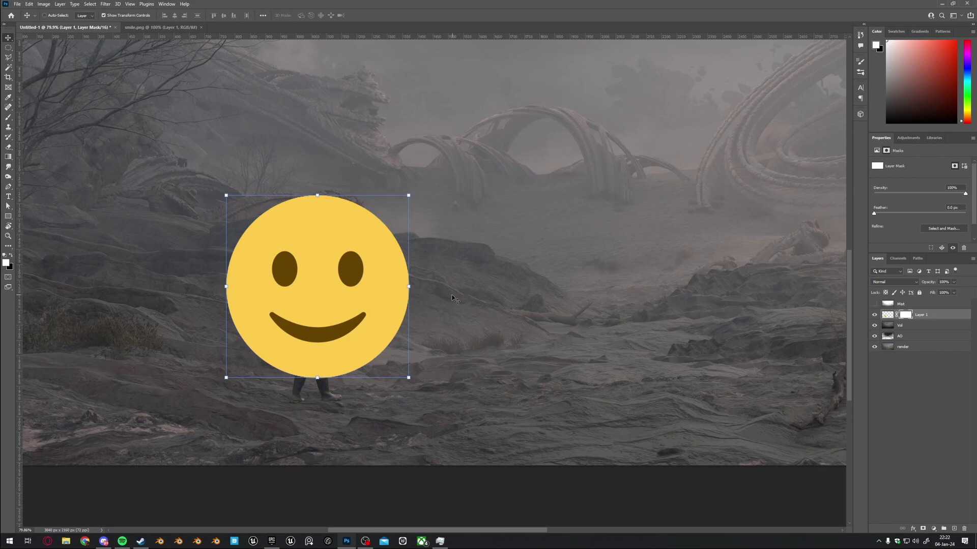
Paint black on the smiley's layer mask with the Brush at 40% opacity, down the centre of the face.
key("b")
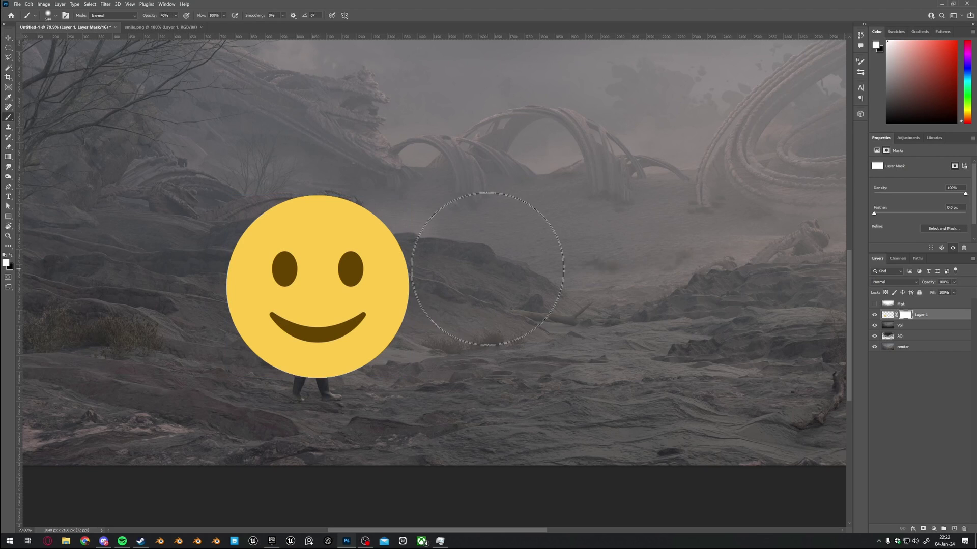
right_click_drag(382, 265, 318, 264, "alt")
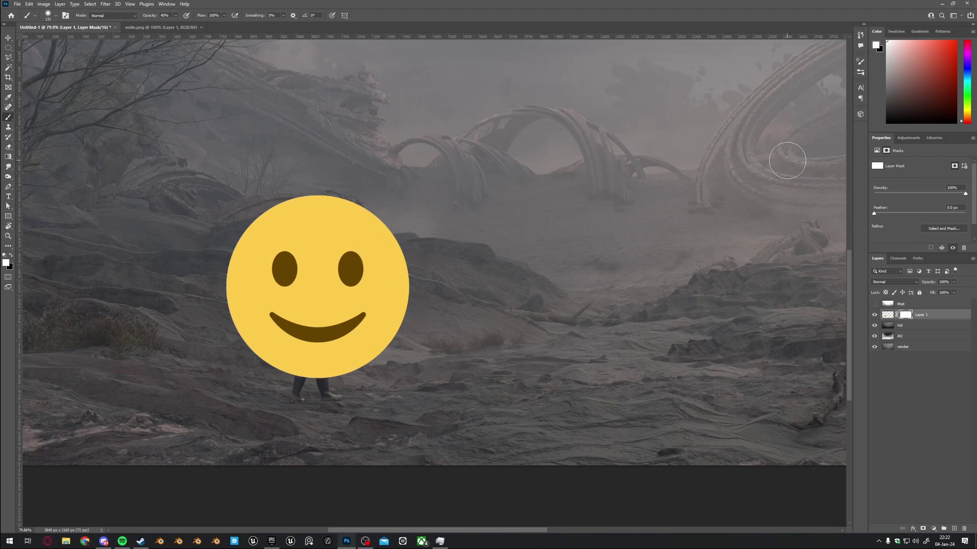
key("x")
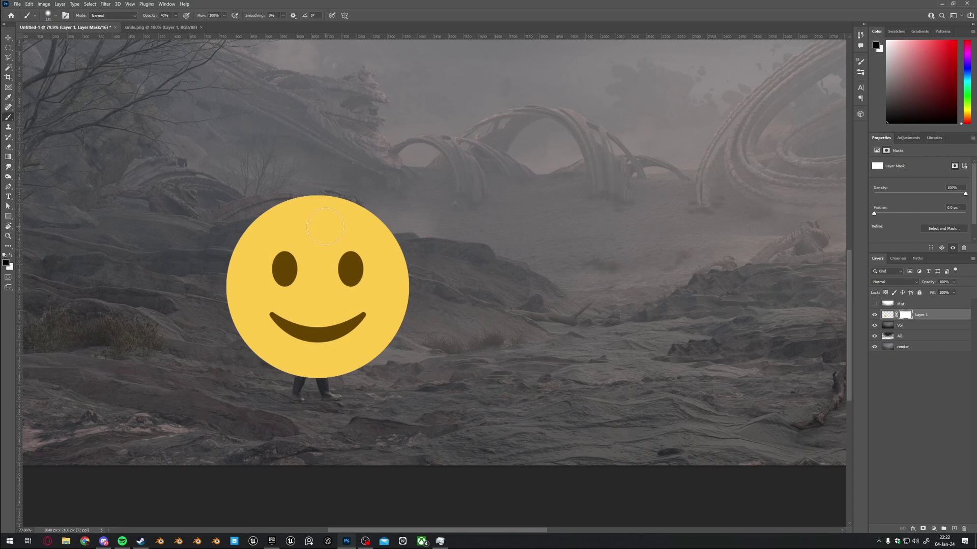
left_click_drag(323, 216, 308, 305)
Set the brush opacity to 100% and paint black on the mask to hide the smiley over the astronaut.
left_click(176, 16)
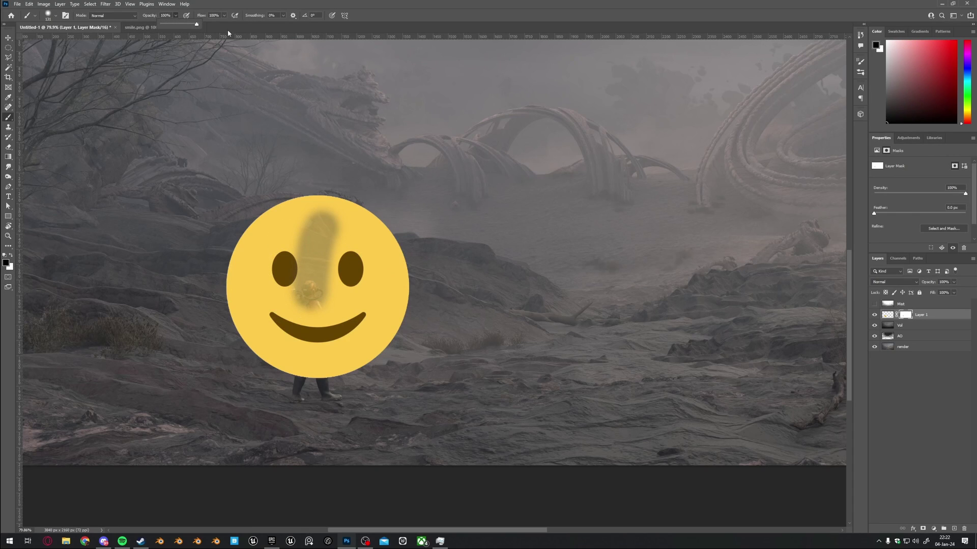
mouse_move(337, 268)
left_mouse_down()
mouse_move(305, 371)
mouse_move(316, 249)
mouse_move(318, 332)
left_mouse_up()
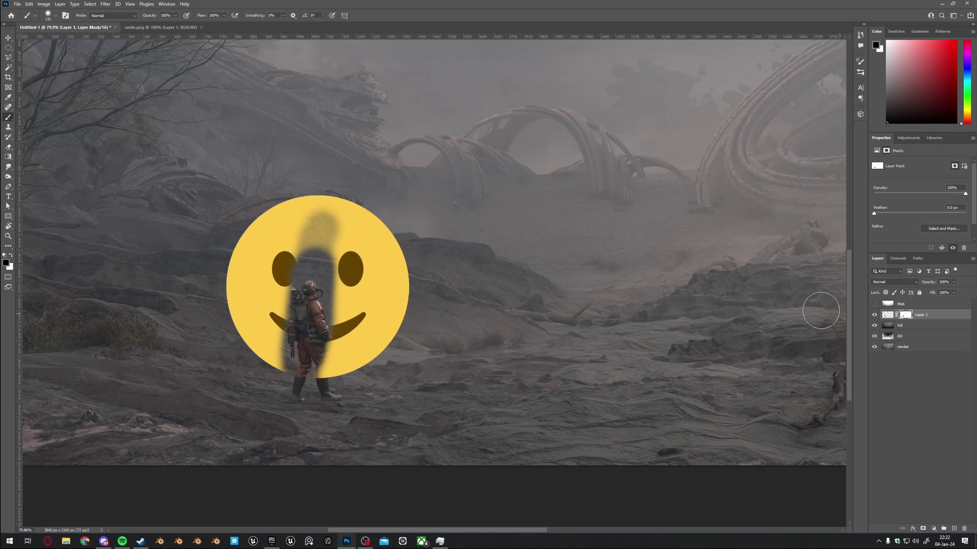
right_click_drag(294, 312, 282, 311, "alt")
mouse_move(293, 305)
left_mouse_down()
mouse_move(277, 325)
mouse_move(285, 333)
left_mouse_up()
Alternate white and black brush strokes on the smiley's mask, restoring and hiding areas, and finish by painting the face back in white.
key("x")
mouse_move(336, 211)
left_mouse_down()
mouse_move(320, 214)
mouse_move(341, 249)
mouse_move(324, 324)
left_mouse_up()
key("x")
mouse_move(356, 232)
left_mouse_down()
mouse_move(341, 245)
mouse_move(336, 280)
left_mouse_up()
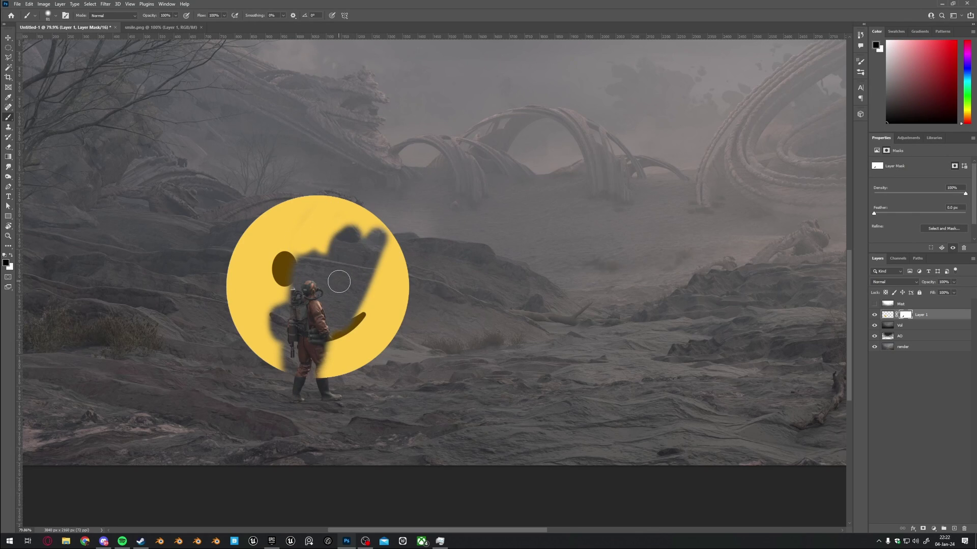
key("x")
mouse_move(346, 241)
left_mouse_down()
mouse_move(313, 287)
mouse_move(355, 242)
mouse_move(379, 235)
mouse_move(351, 305)
mouse_move(327, 229)
mouse_move(285, 280)
mouse_move(391, 236)
mouse_move(341, 324)
mouse_move(272, 326)
mouse_move(285, 356)
mouse_move(319, 305)
mouse_move(339, 316)
mouse_move(320, 358)
left_mouse_up()
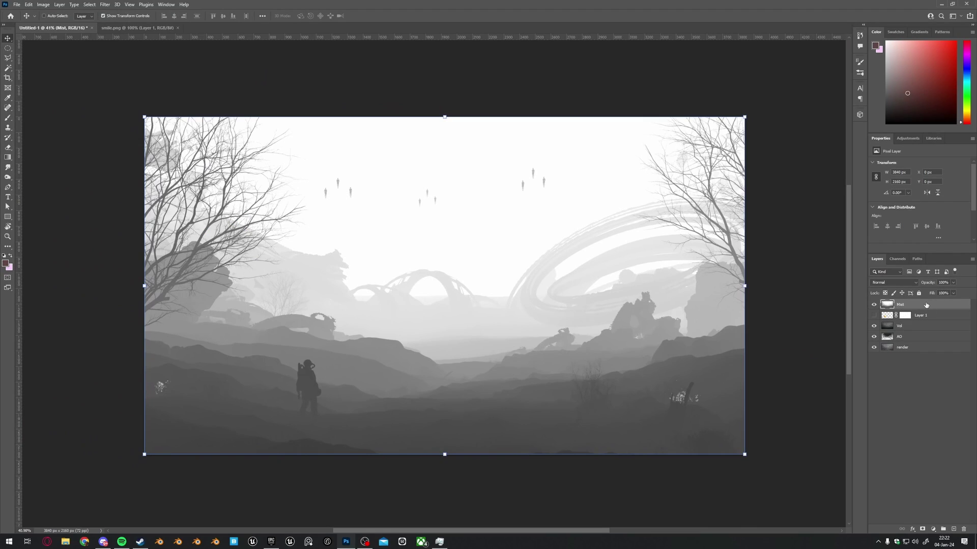
Copy the full Mist layer, make Layer 1 visible, and paste the mist image into Layer 1's mask.
left_click(887, 305, "ctrl")
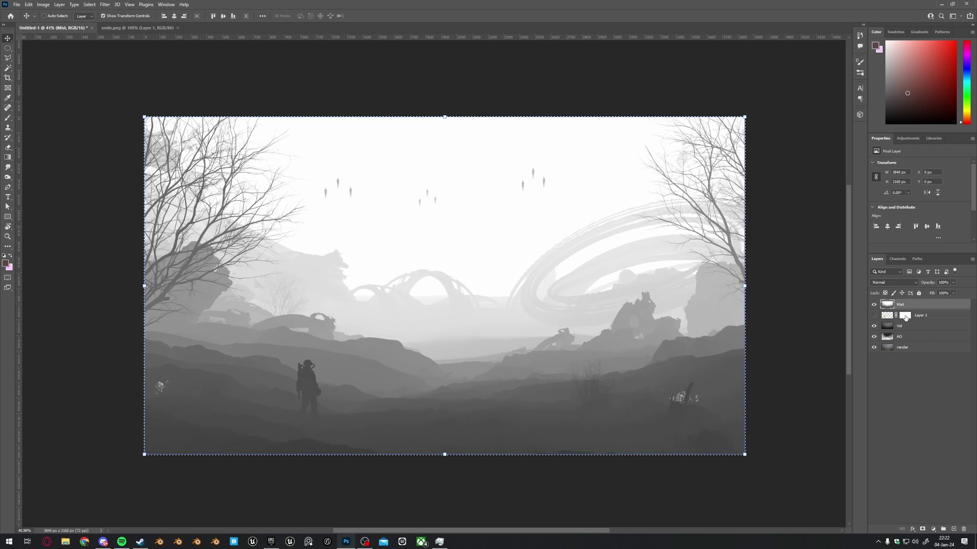
left_click(874, 315)
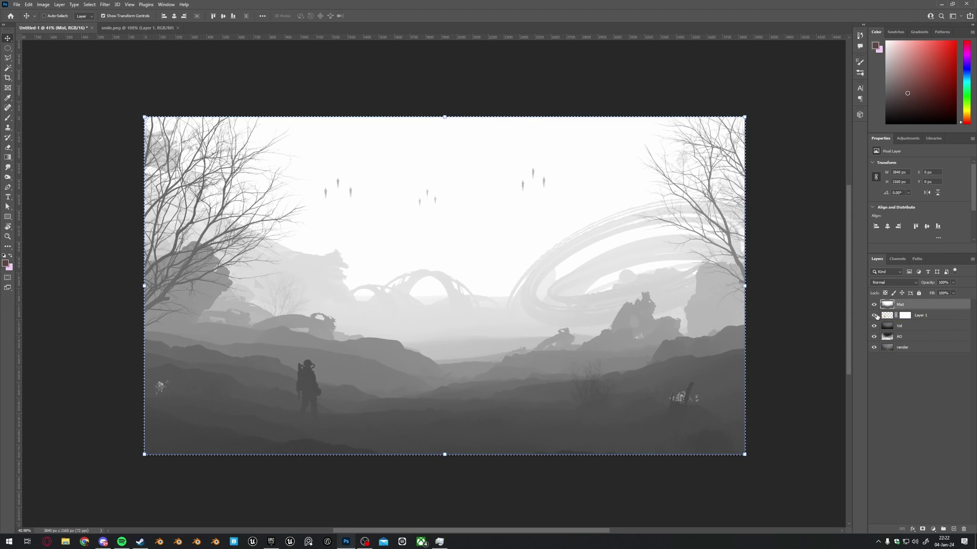
left_click(908, 316, "alt")
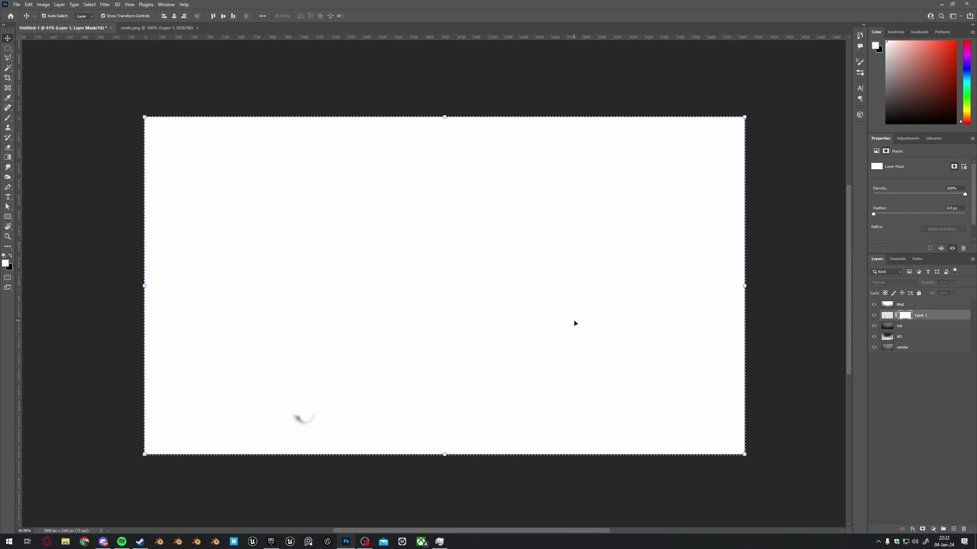
key("ctrl+v")
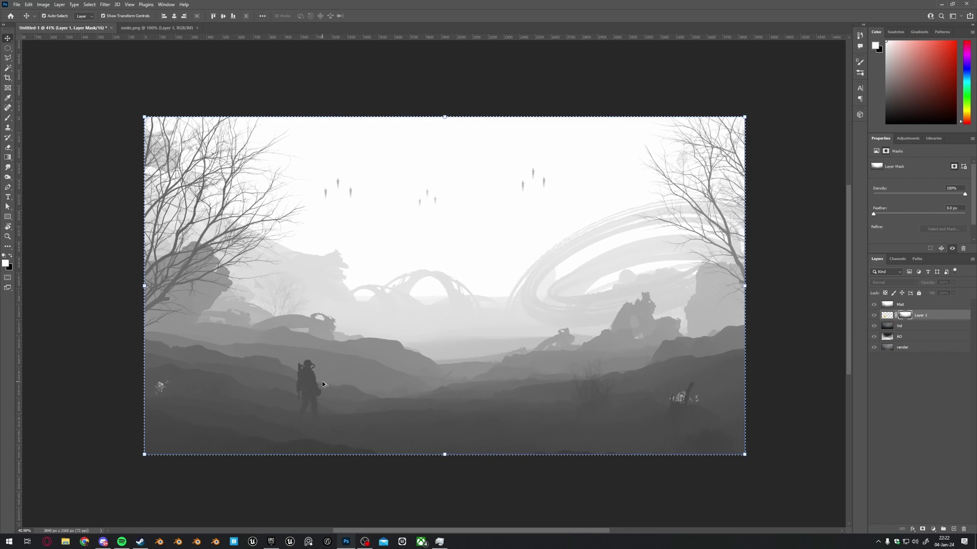
Hide the Mist layer and check Layer 1's mask on its own against the composited smiley.
scroll(543, 320, "up", 3, "alt")
left_click(874, 304)
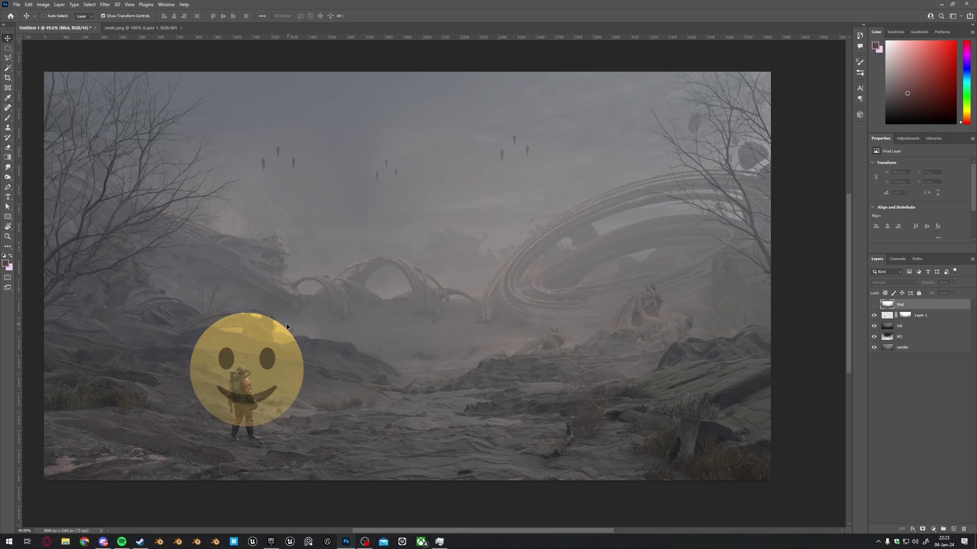
left_click(906, 316, "alt")
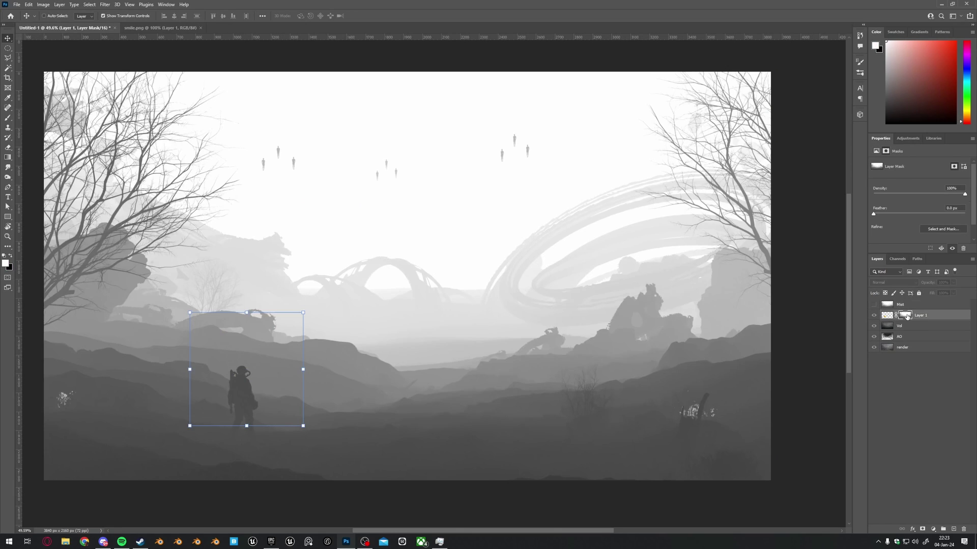
left_click(782, 328)
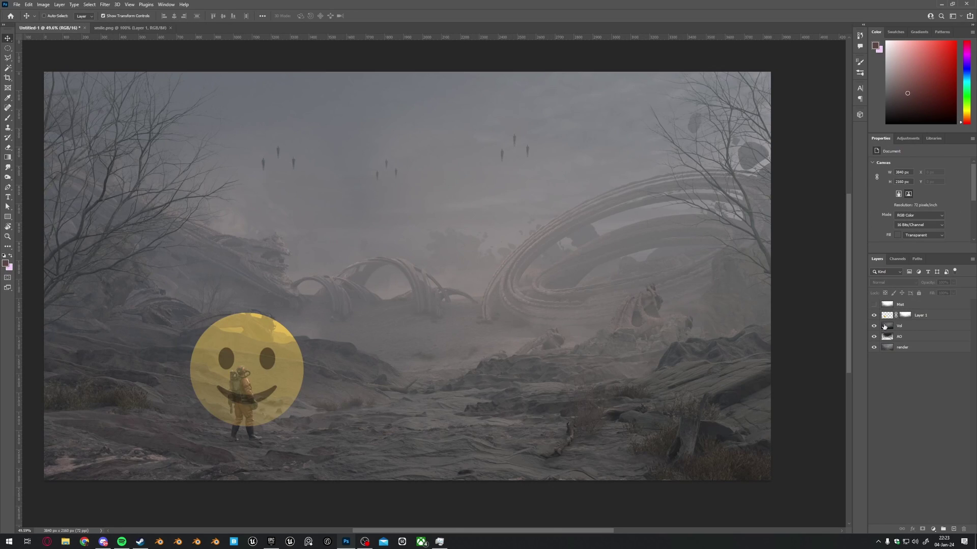
Apply Levels to Layer 1's mask with input levels of 72, 7.49 and 74 to separate foreground from background.
left_click(906, 316, "alt")
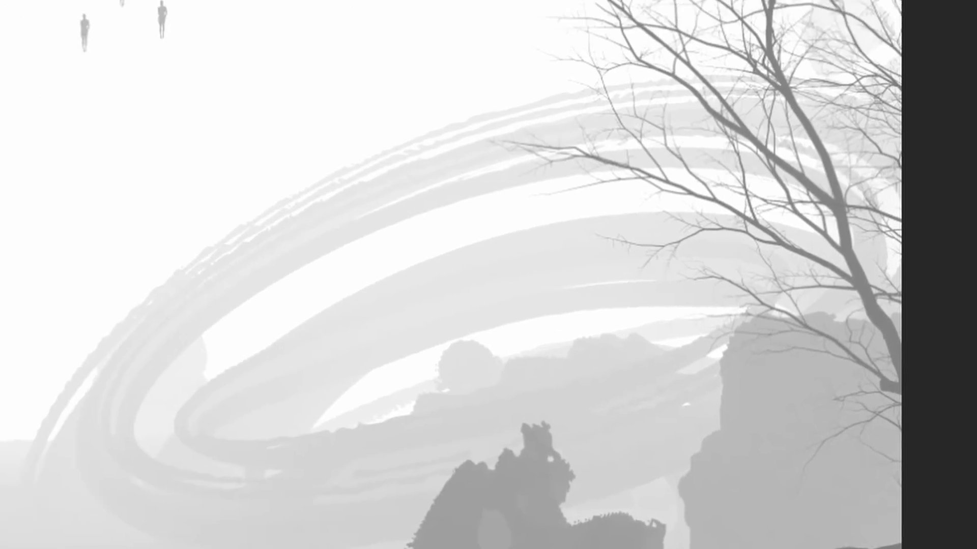
left_click(41, 6)
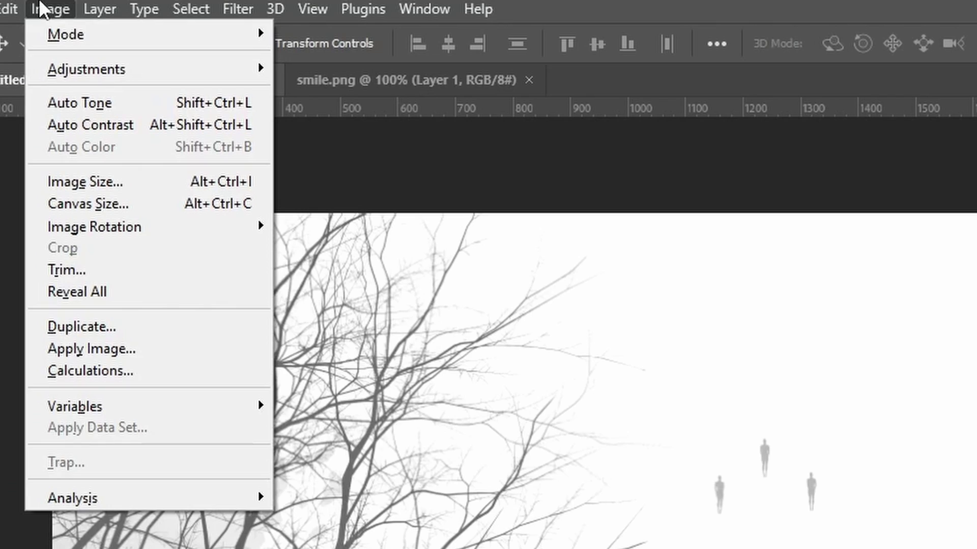
mouse_move(101, 72)
left_click(379, 90)
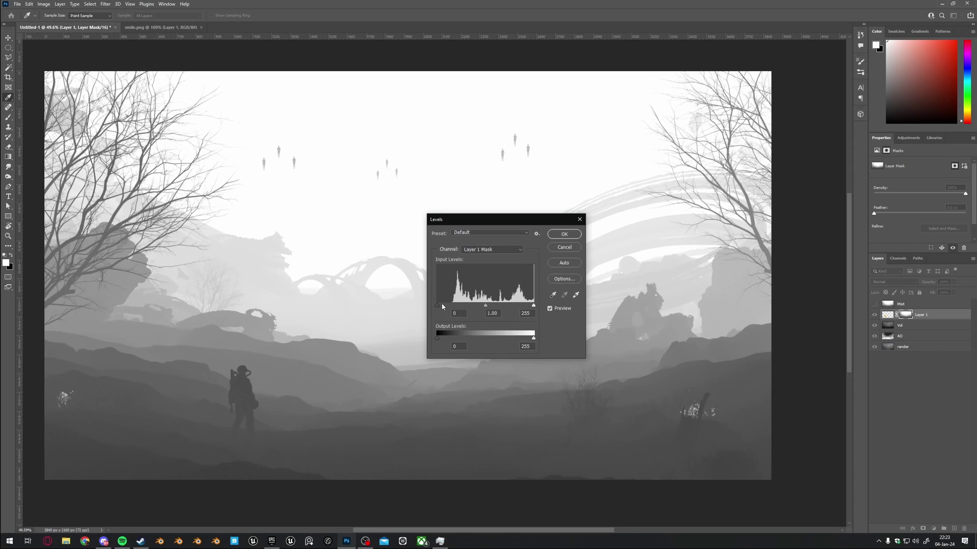
left_click_drag(442, 306, 466, 305)
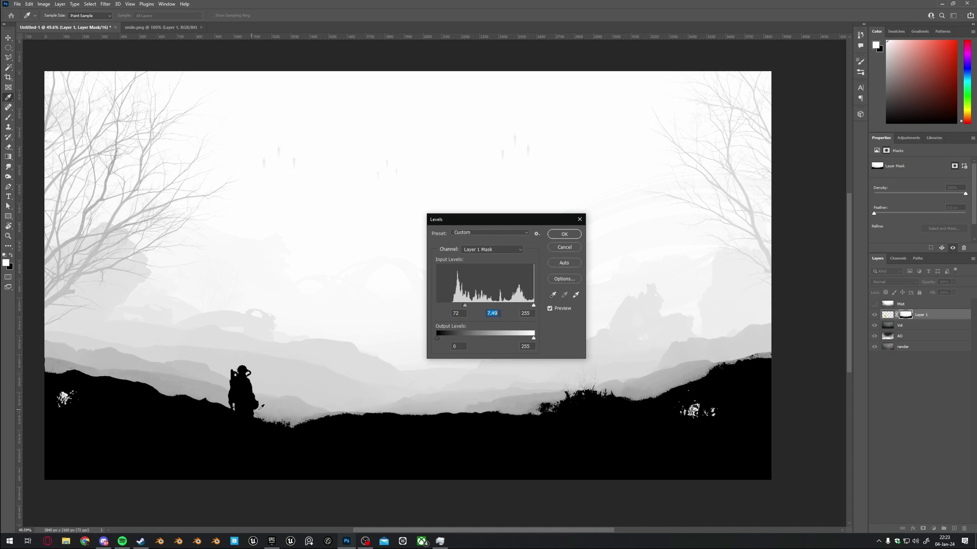
left_click_drag(534, 306, 464, 306)
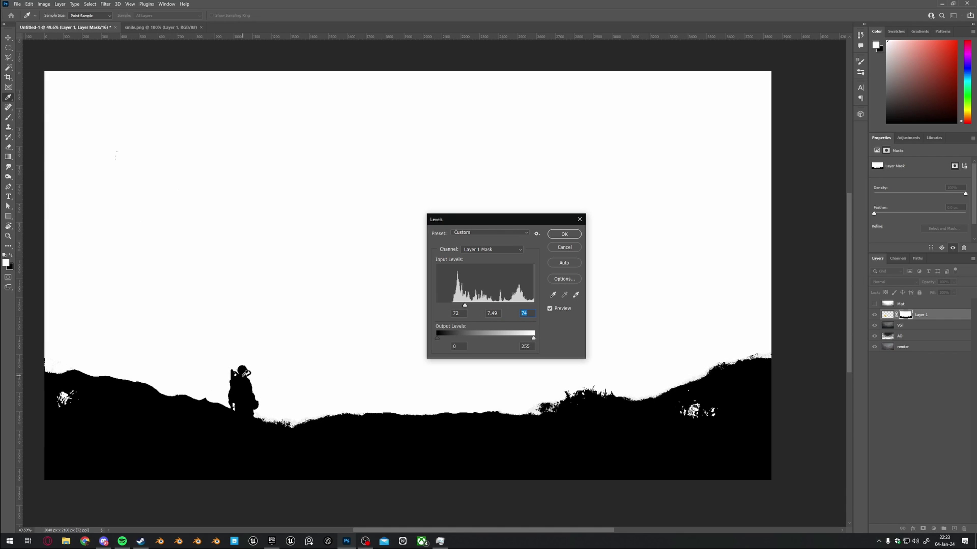
left_click(564, 234)
key("v")
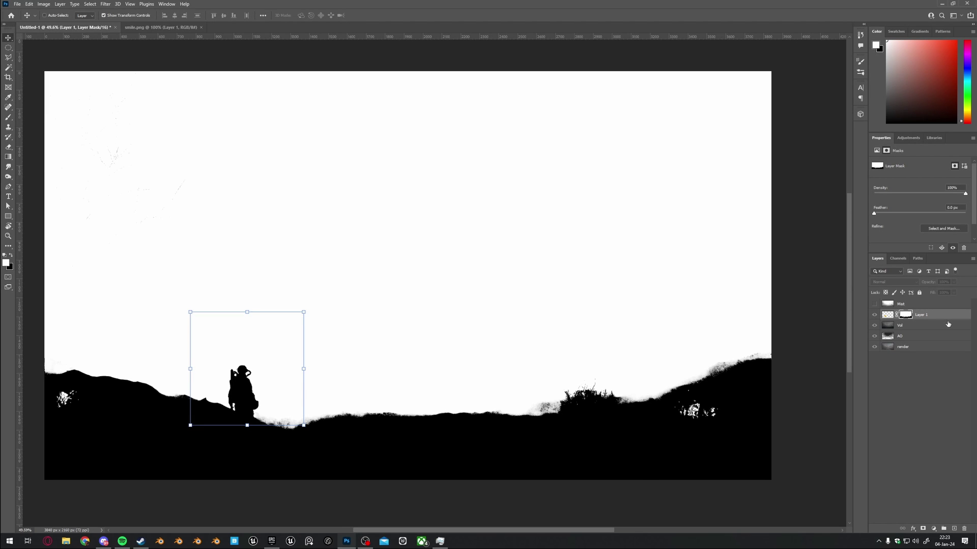
Return to the composite and examine the masked smiley's edges around the astronaut and the ground.
left_click(886, 316)
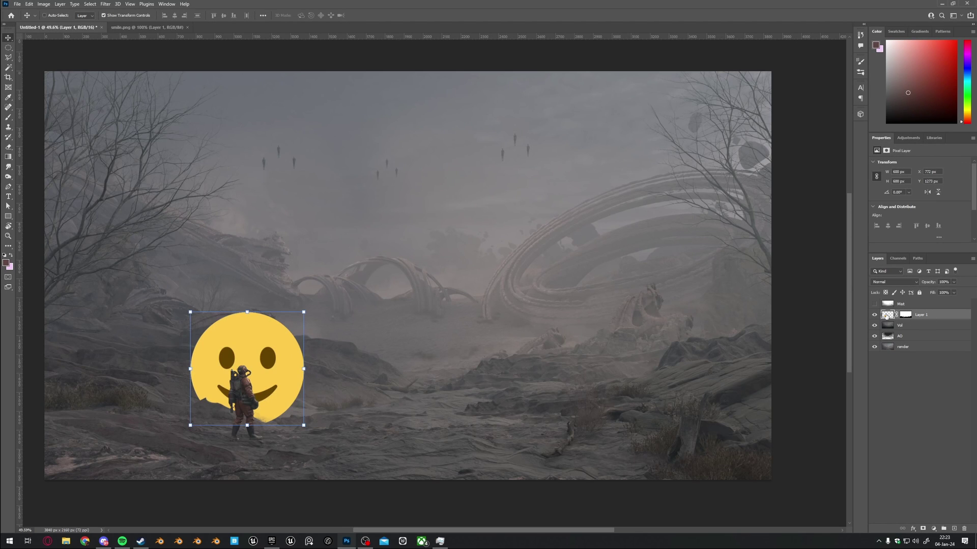
left_click(789, 342)
scroll(222, 402, "up", 5, "alt")
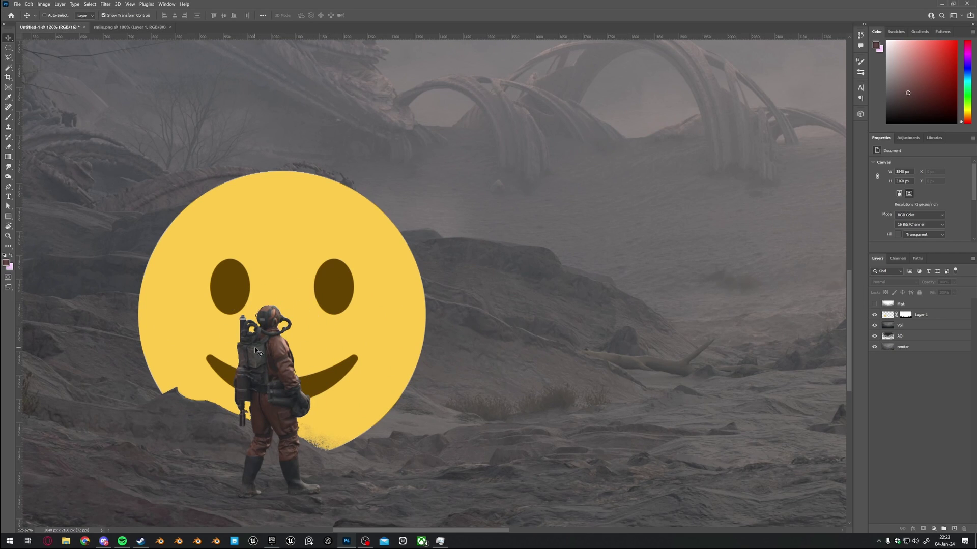
scroll(385, 276, "down", 5, "alt")
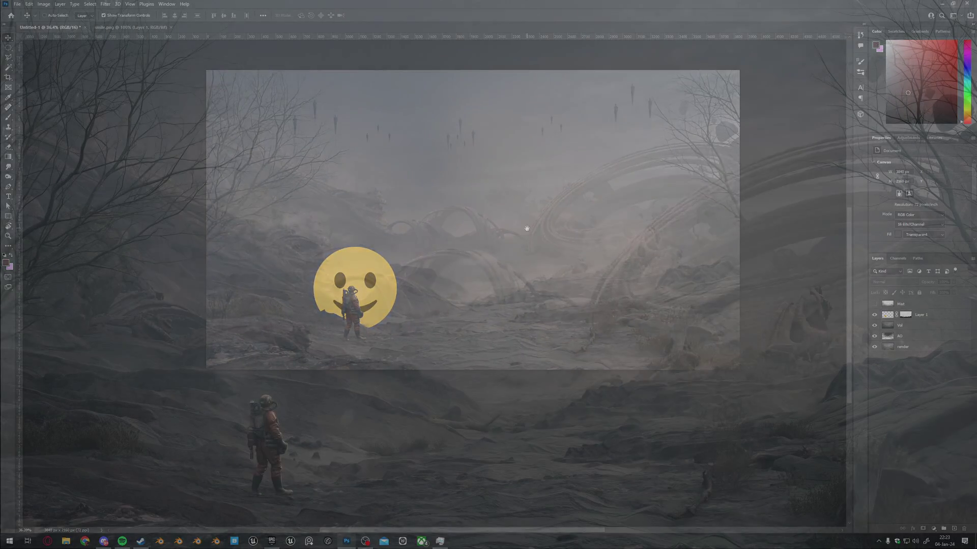